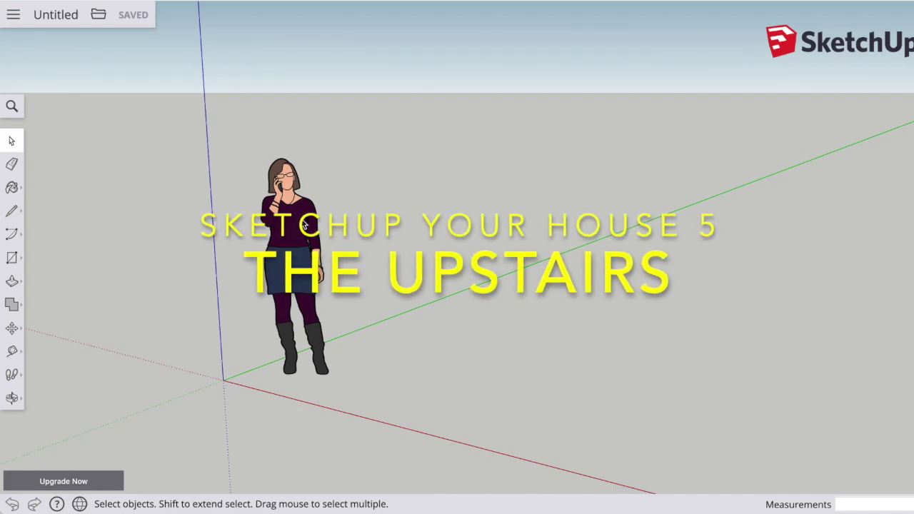
Delete the default human figure and draw a 24' by 30' floor rectangle starting at the origin.
{"action": "left_click", "coordinate": [305, 226]}
{"action": "key", "text": "Delete"}
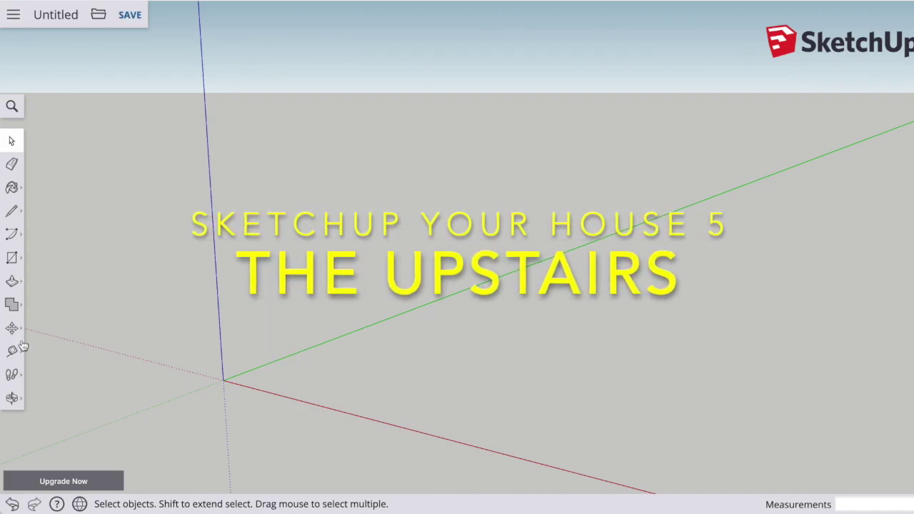
{"action": "left_click", "coordinate": [12, 257]}
{"action": "left_click", "coordinate": [223, 380]}
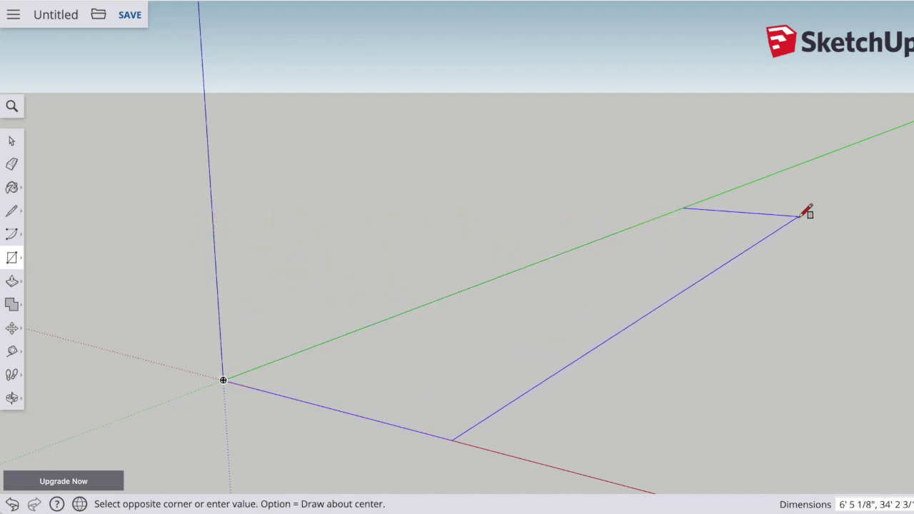
{"action": "type", "text": "24',30"}
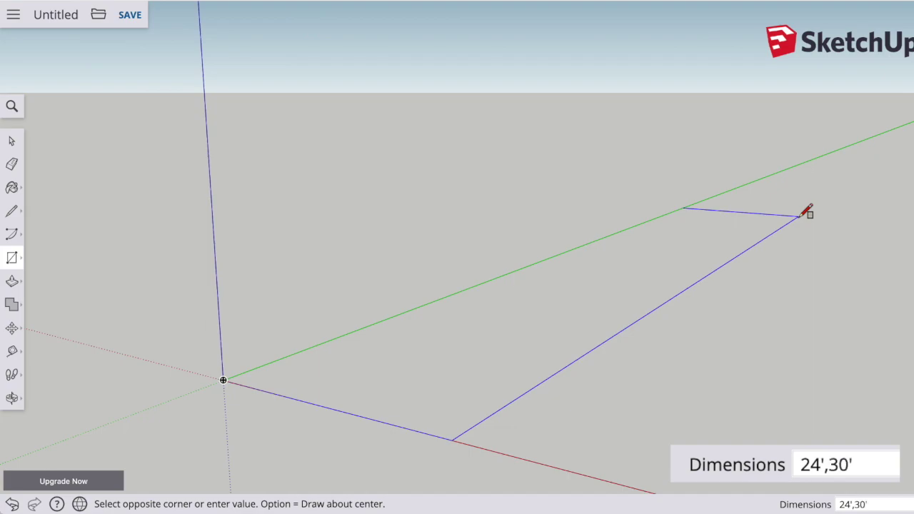
{"action": "key", "text": "Return"}
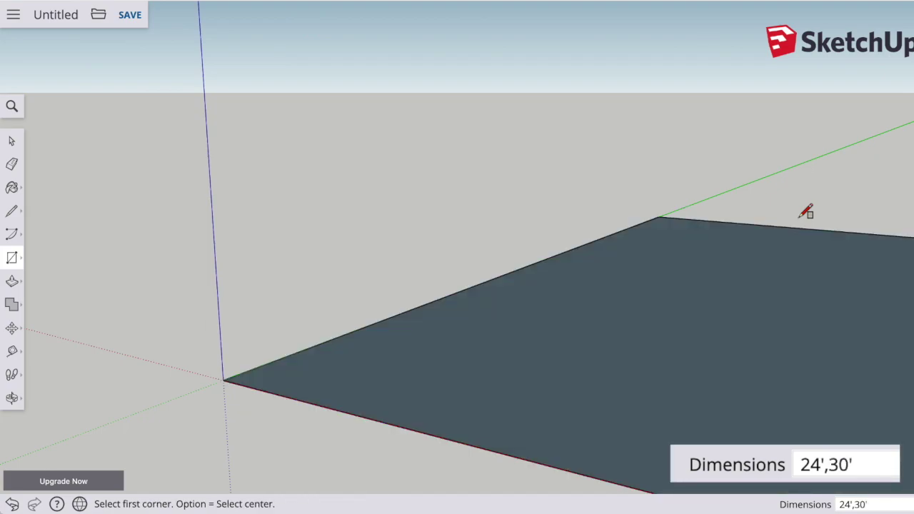
Add length dimensions along the floor's front 24' edge and its adjoining 30' side edge.
{"action": "scroll", "coordinate": [805, 212], "scroll_direction": "down", "scroll_amount": 3}
{"action": "left_click", "coordinate": [12, 398]}
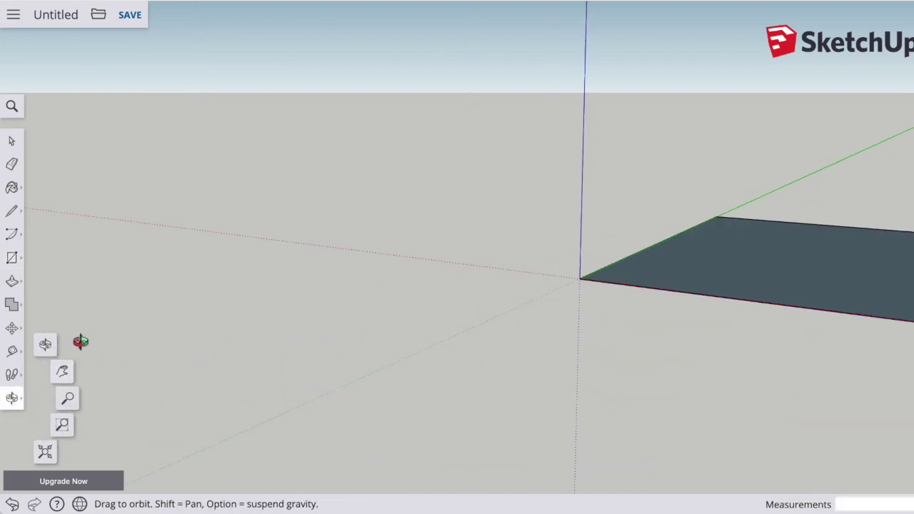
{"action": "left_click", "coordinate": [63, 371]}
{"action": "left_click_drag", "start_coordinate": [577, 272], "coordinate": [245, 300]}
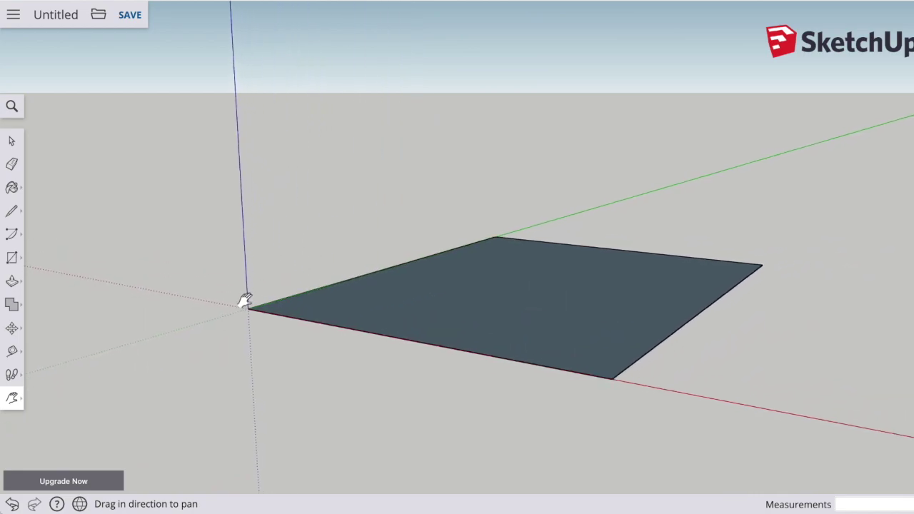
{"action": "left_click", "coordinate": [12, 351]}
{"action": "left_click", "coordinate": [64, 310]}
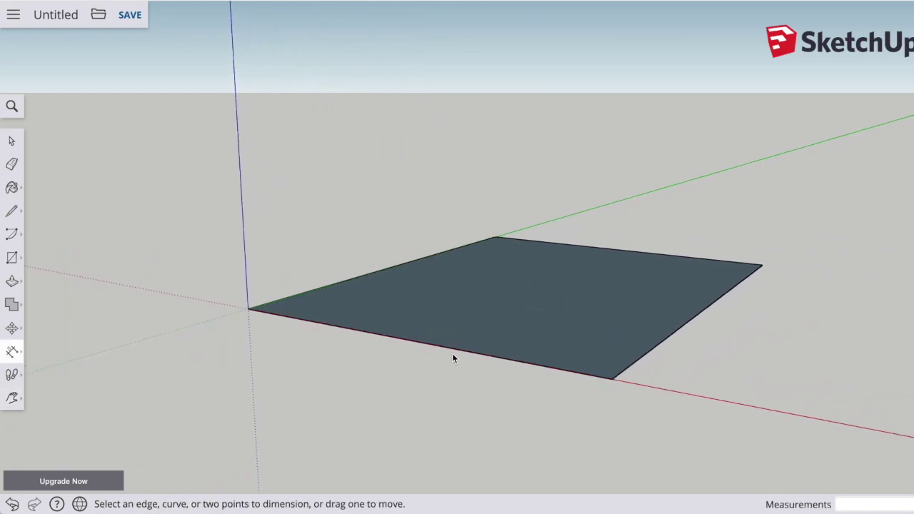
{"action": "left_click", "coordinate": [464, 350]}
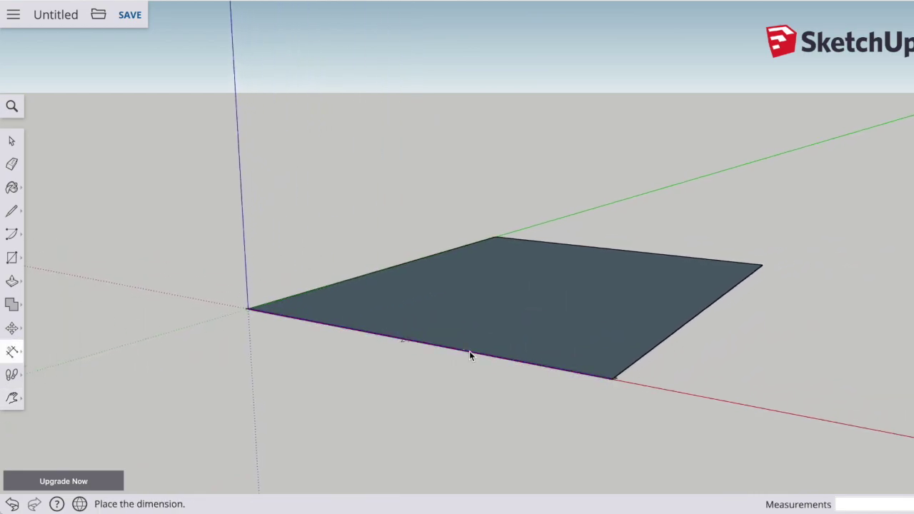
{"action": "left_click", "coordinate": [439, 371]}
{"action": "left_click", "coordinate": [645, 353]}
{"action": "left_click", "coordinate": [683, 356]}
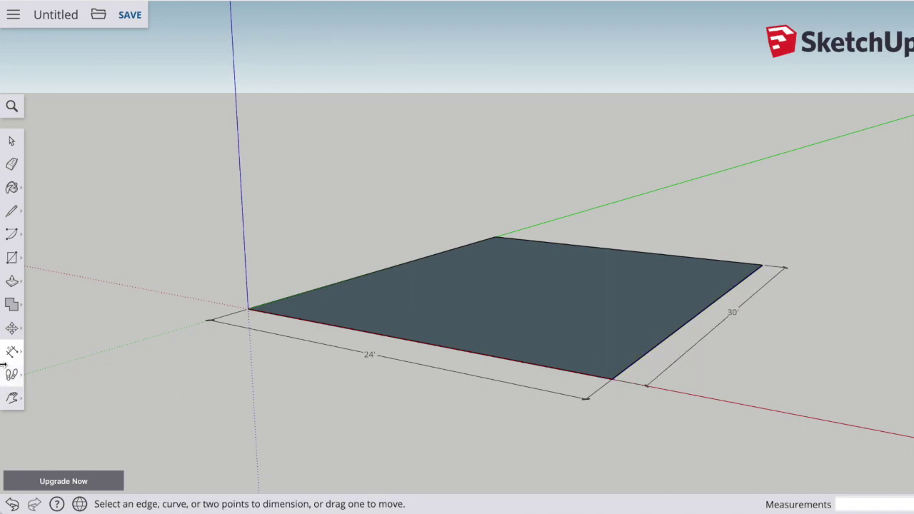
Place a guide 9' above the floor's front edge and a vertical guide through that edge's midpoint, 12' from the blue axis.
{"action": "left_click", "coordinate": [12, 352]}
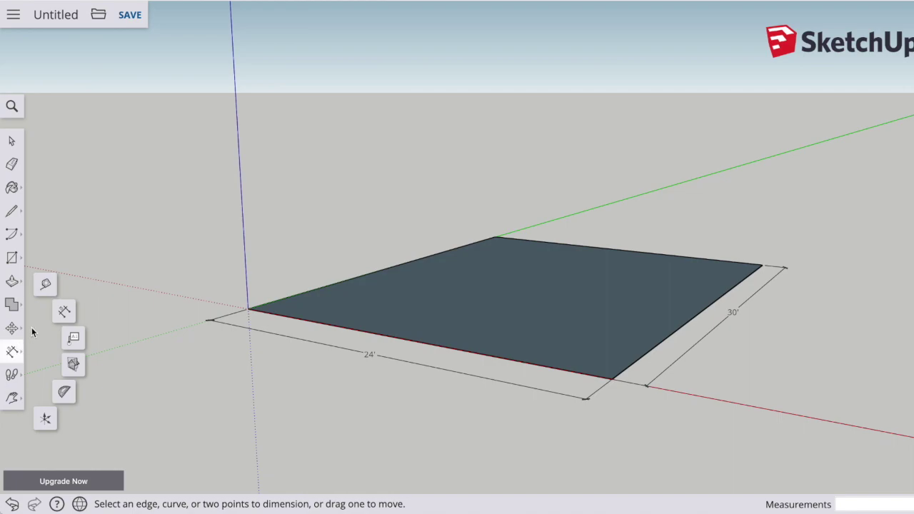
{"action": "left_click", "coordinate": [44, 284]}
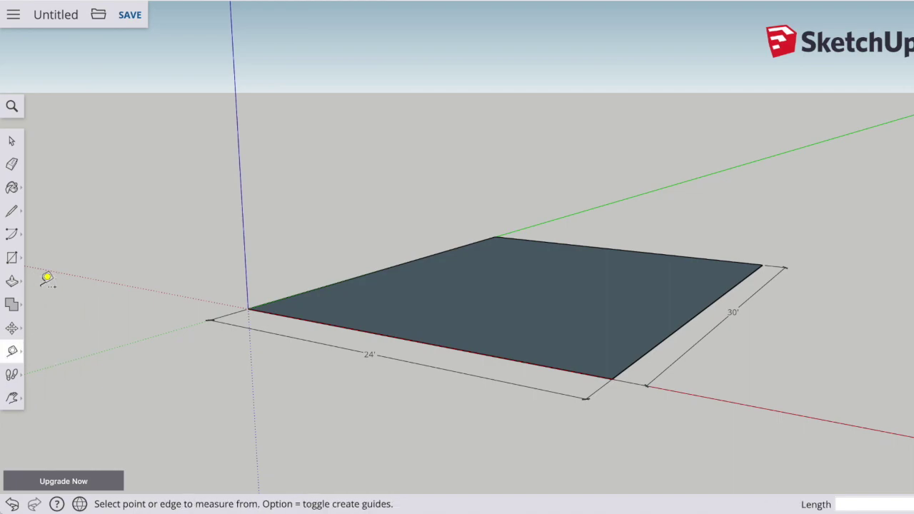
{"action": "left_click", "coordinate": [295, 316]}
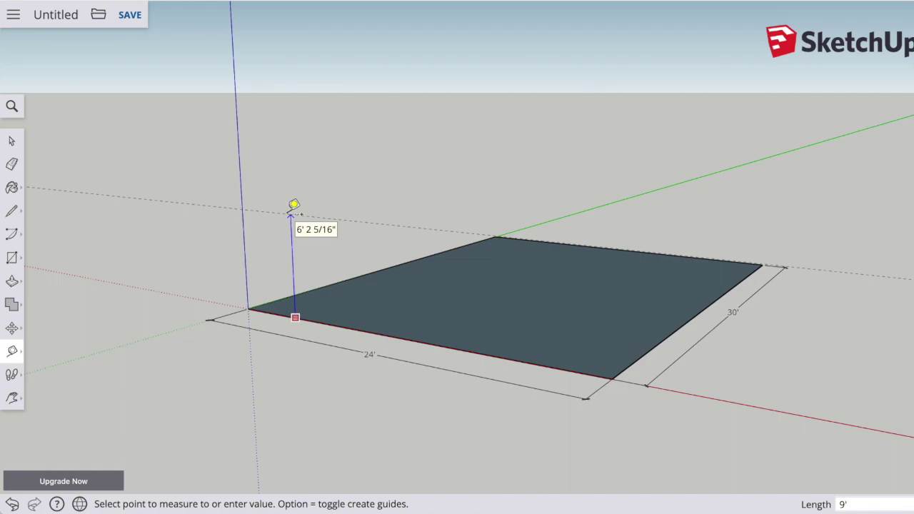
{"action": "left_click", "coordinate": [290, 213]}
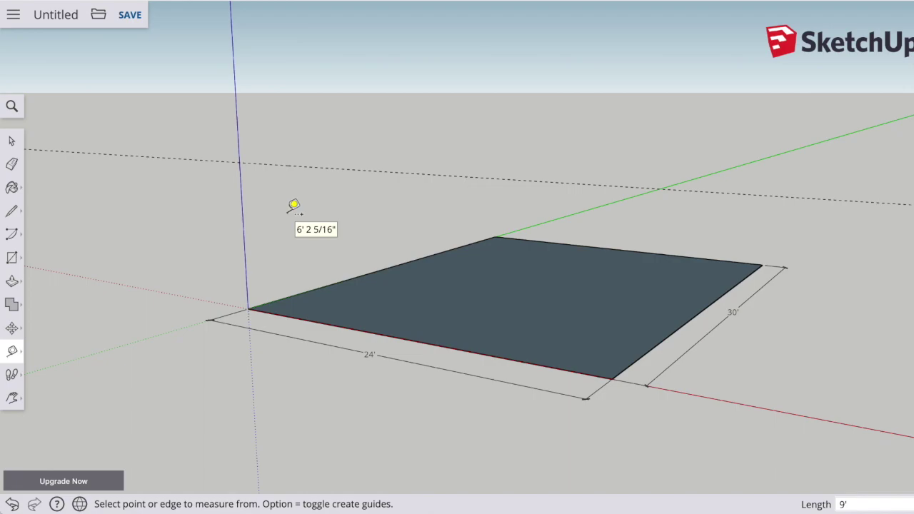
{"action": "left_click", "coordinate": [245, 250]}
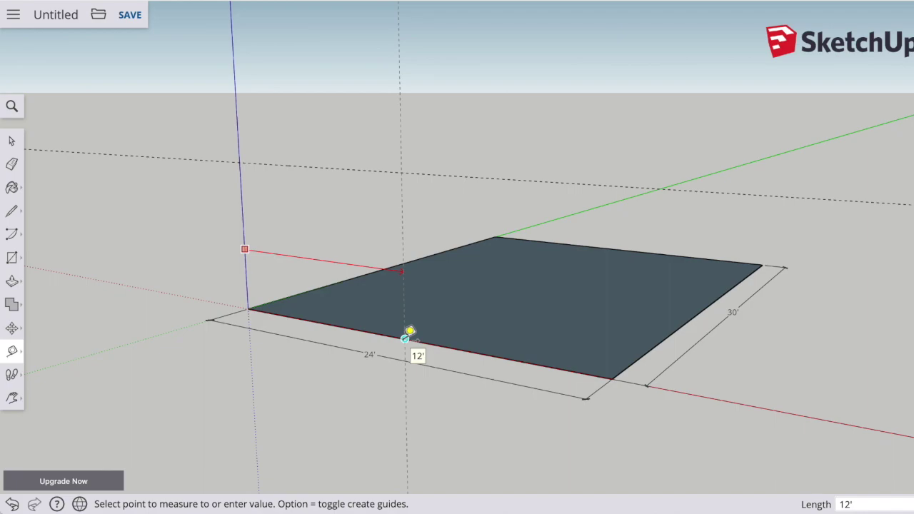
{"action": "left_click", "coordinate": [405, 338]}
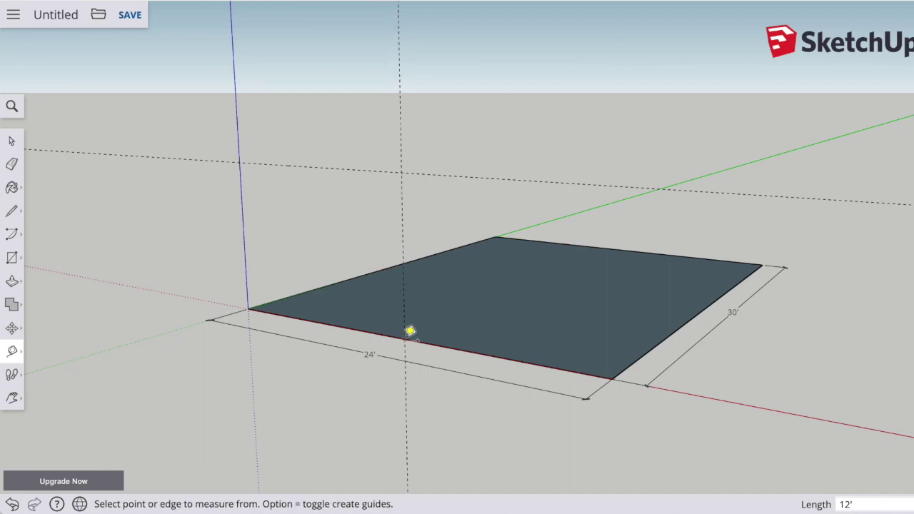
Draw the front gable's two sloping lines from the front floor corners to the intersection of the guides.
{"action": "left_click", "coordinate": [11, 211]}
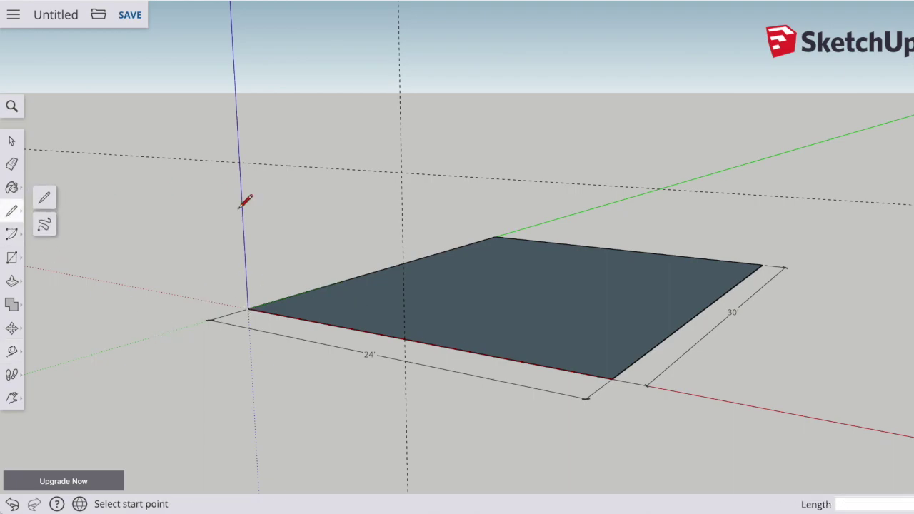
{"action": "left_click", "coordinate": [248, 309]}
{"action": "left_click", "coordinate": [402, 172]}
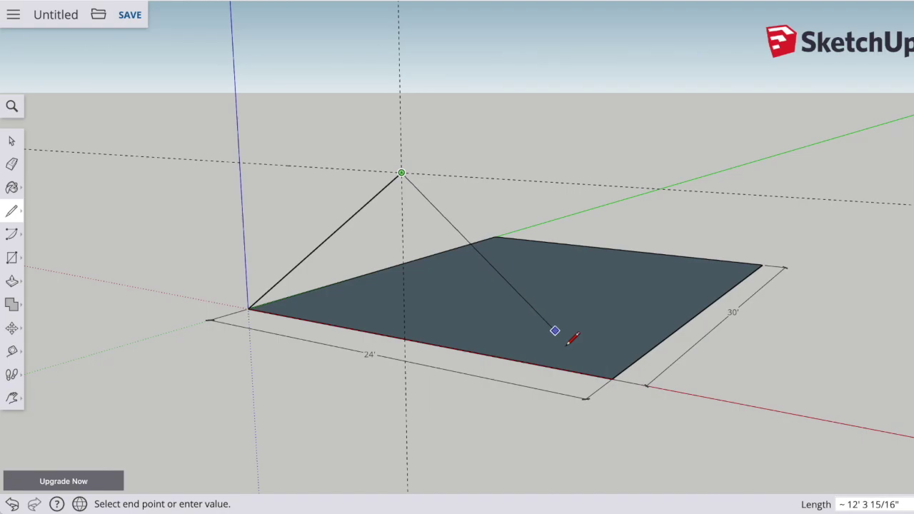
{"action": "left_click", "coordinate": [612, 378]}
Place guides for the back gable: one above the back floor edge at the front gable's height, and vertical ones at its corner and midpoint.
{"action": "key", "text": "o"}
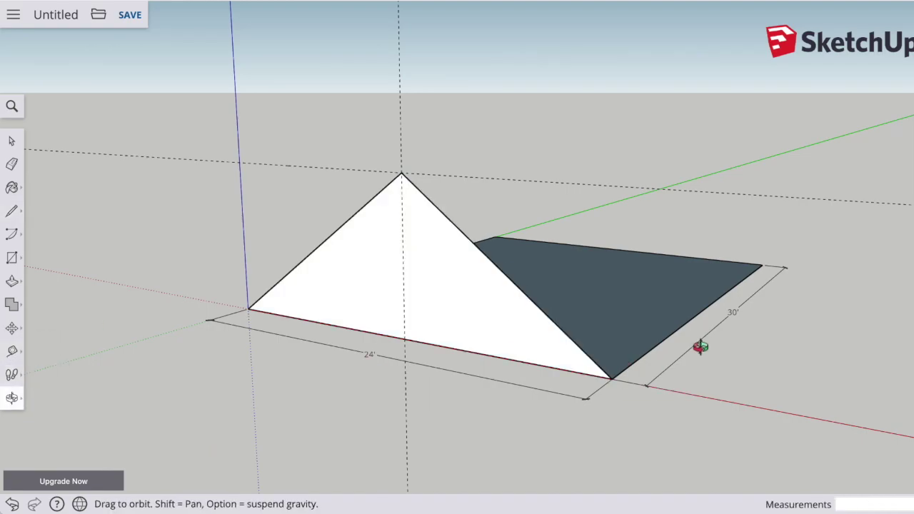
{"action": "left_click_drag", "start_coordinate": [700, 343], "coordinate": [374, 239]}
{"action": "key", "text": "t"}
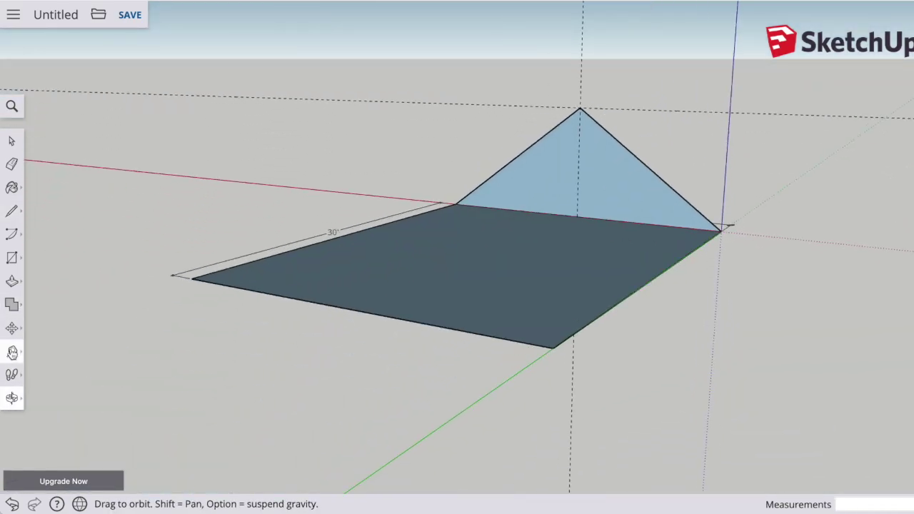
{"action": "left_click", "coordinate": [378, 315]}
{"action": "left_click", "coordinate": [378, 145]}
{"action": "left_click", "coordinate": [554, 346]}
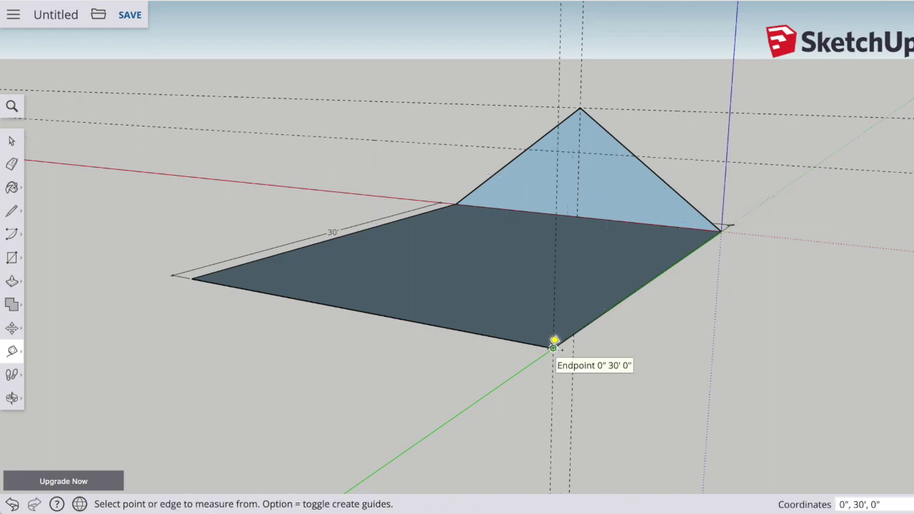
{"action": "left_click", "coordinate": [554, 305]}
{"action": "left_click", "coordinate": [348, 309]}
Draw the back gable's two sloping lines from the back floor corners to the guide intersection above the edge's midpoint.
{"action": "key", "text": "l"}
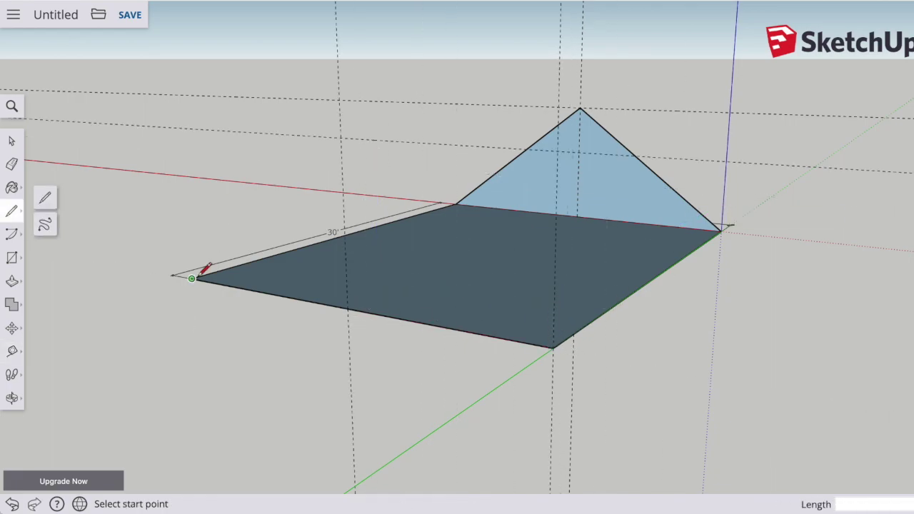
{"action": "left_click", "coordinate": [193, 278]}
{"action": "left_click", "coordinate": [340, 139]}
{"action": "left_click", "coordinate": [553, 347]}
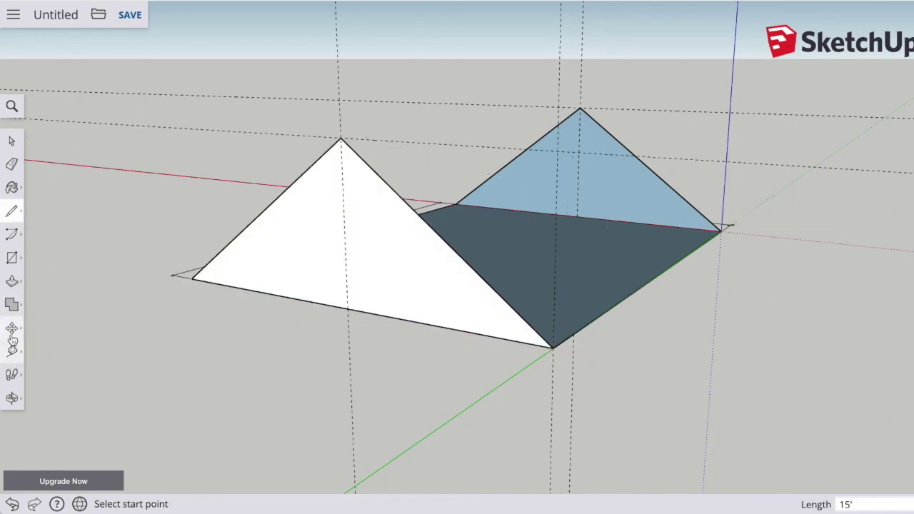
Place horizontal guides on the back gable, one 1' 8" above its base and another 4' 6" above the first.
{"action": "left_click", "coordinate": [12, 398]}
{"action": "left_click_drag", "start_coordinate": [241, 310], "coordinate": [308, 292]}
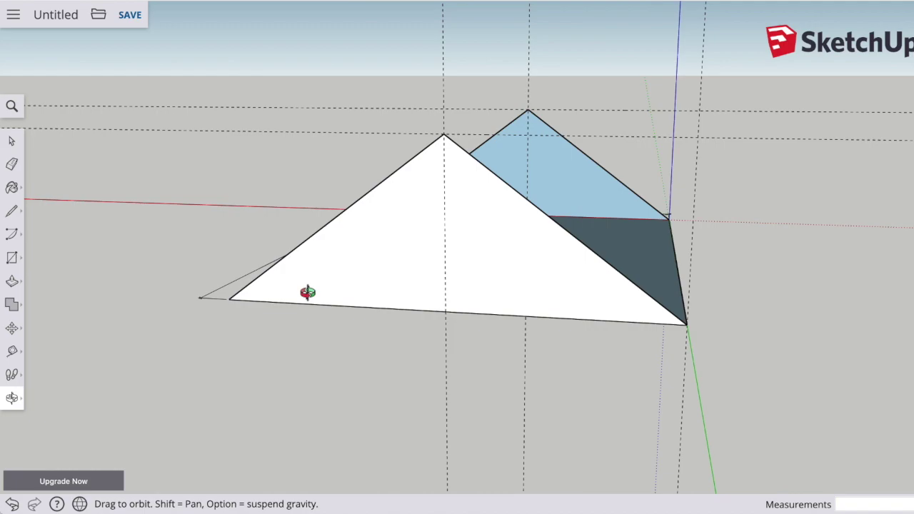
{"action": "left_click", "coordinate": [12, 351]}
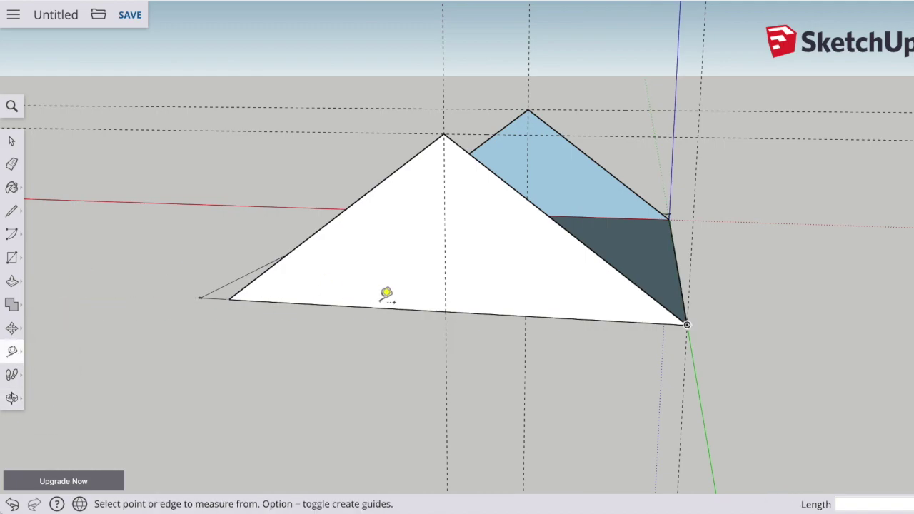
{"action": "left_click", "coordinate": [492, 313]}
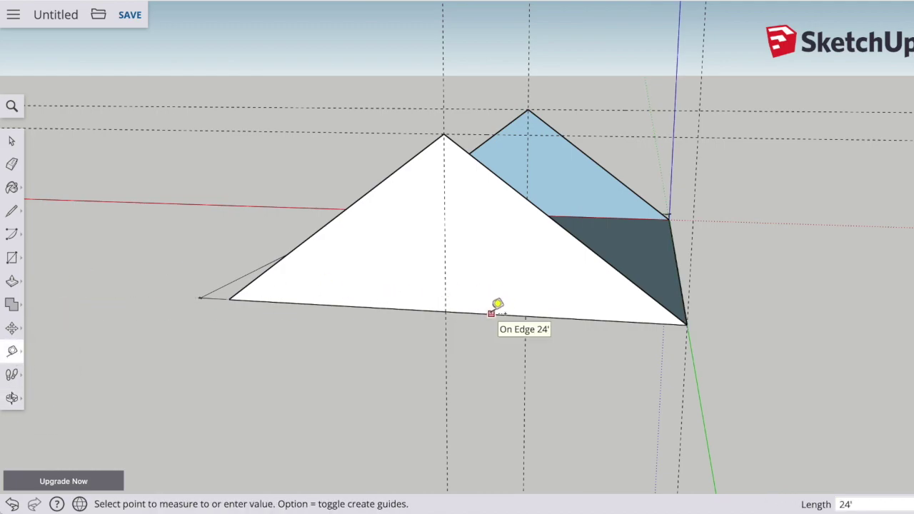
{"action": "left_click", "coordinate": [491, 275]}
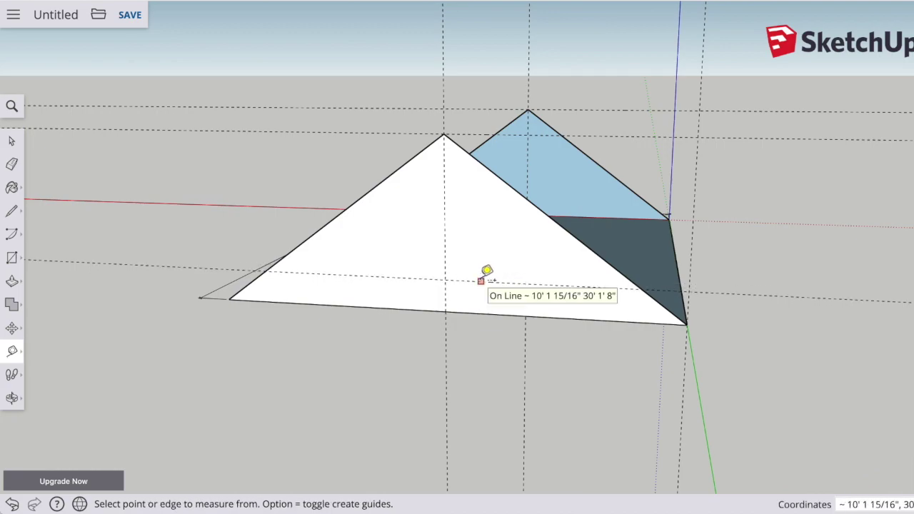
{"action": "left_click", "coordinate": [481, 281]}
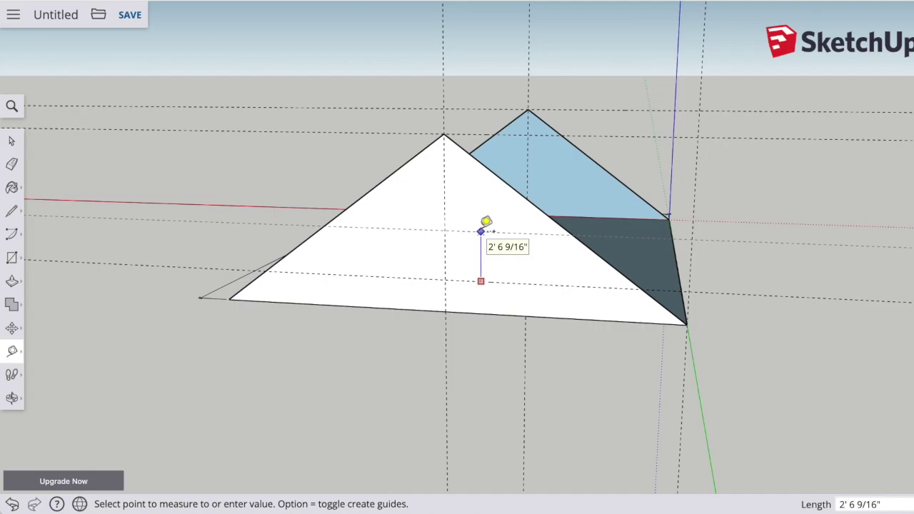
{"action": "left_click", "coordinate": [481, 231]}
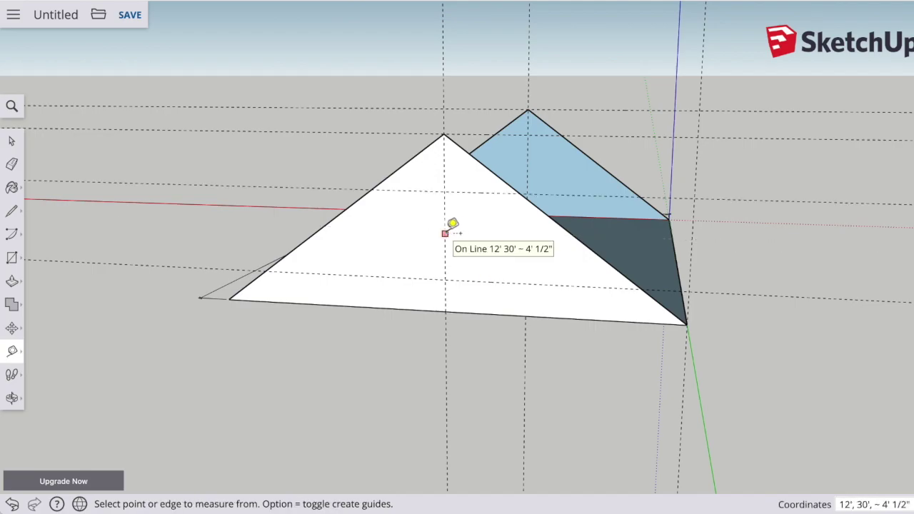
Place vertical guides 14" to each side of the back gable's centre guide.
{"action": "left_click", "coordinate": [446, 233]}
{"action": "left_click", "coordinate": [468, 234]}
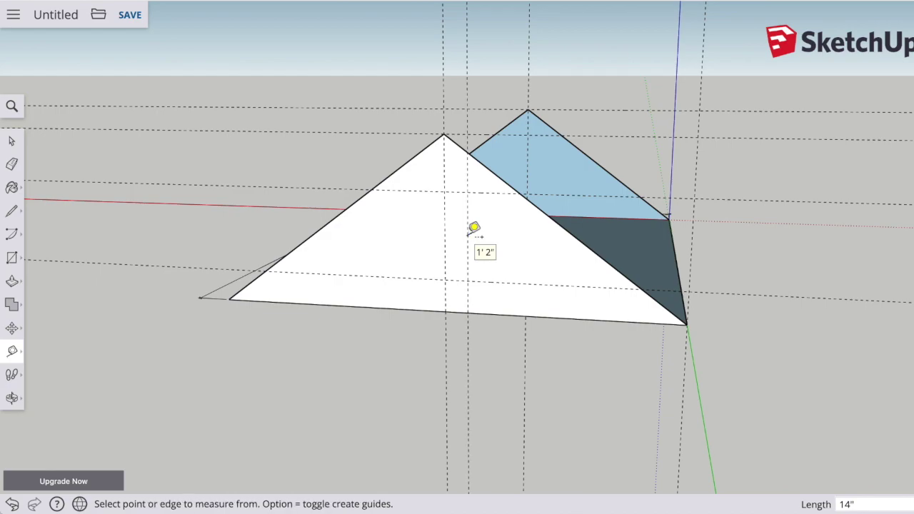
{"action": "left_click", "coordinate": [445, 234]}
{"action": "left_click", "coordinate": [425, 233]}
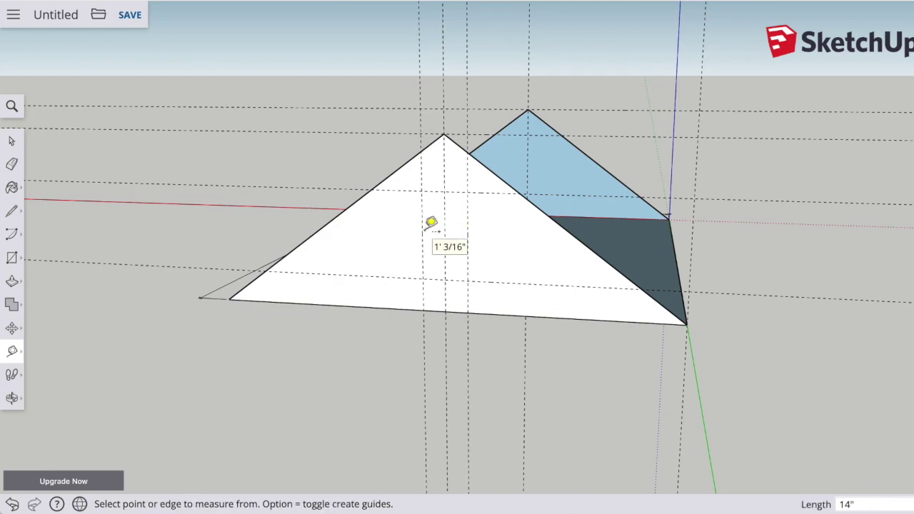
Draw a 4' 6" by 2' 4" rectangle between the back gable's guides and delete its face to open the window.
{"action": "left_click", "coordinate": [14, 258]}
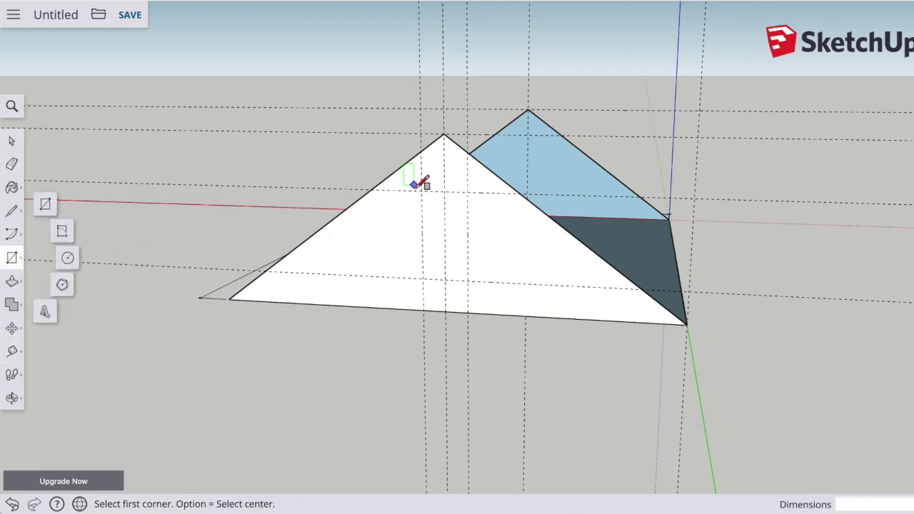
{"action": "left_click", "coordinate": [423, 192]}
{"action": "left_click", "coordinate": [468, 280]}
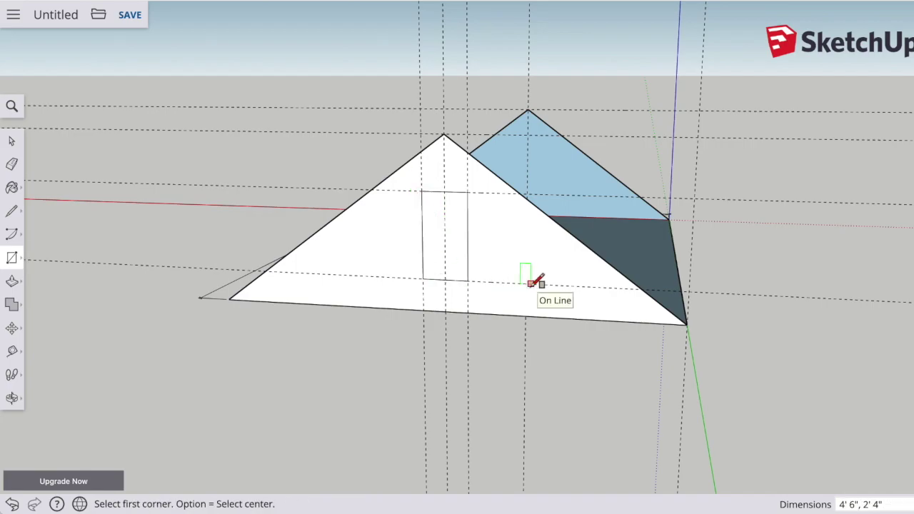
{"action": "key", "text": "space"}
{"action": "left_click", "coordinate": [450, 233]}
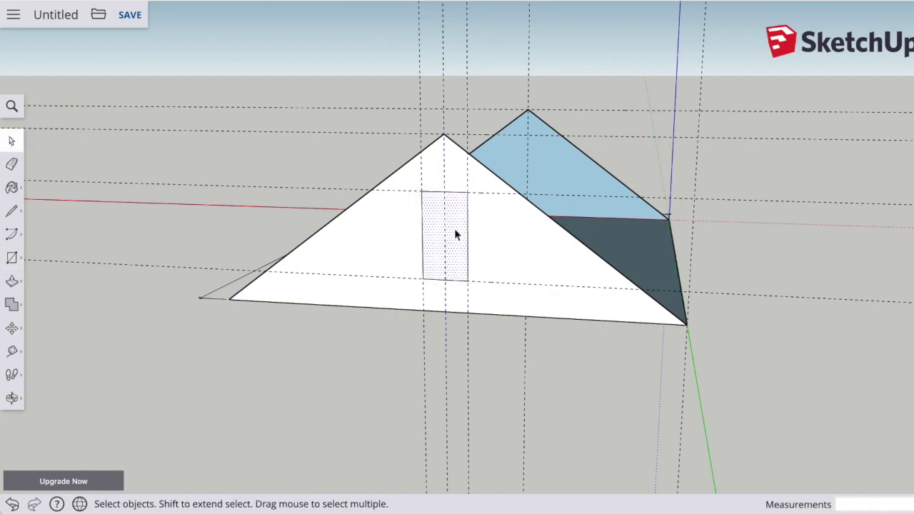
{"action": "key", "text": "Delete"}
Place horizontal guides on the front gable, one above its base edge and another 54" above the first.
{"action": "key", "text": "o"}
{"action": "left_click_drag", "start_coordinate": [694, 215], "coordinate": [135, 251]}
{"action": "key", "text": "t"}
{"action": "left_click", "coordinate": [379, 313]}
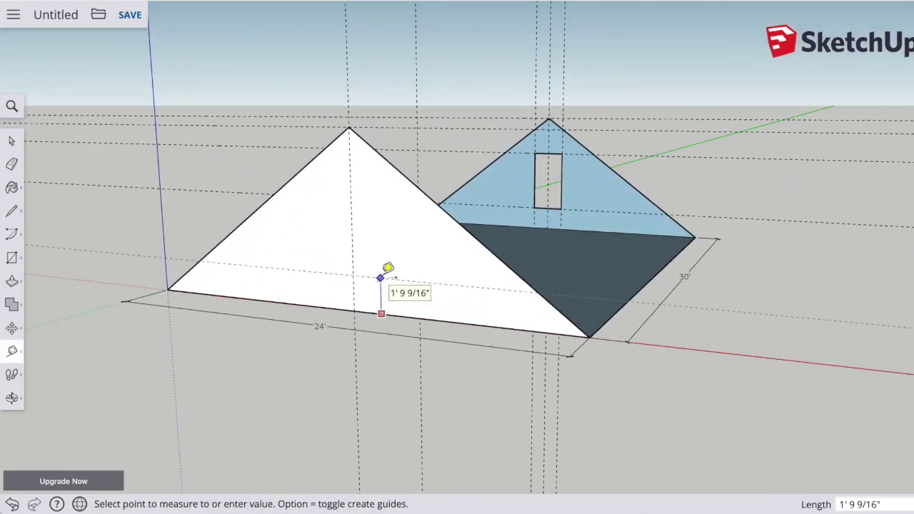
{"action": "left_click", "coordinate": [380, 277]}
{"action": "left_click", "coordinate": [382, 281]}
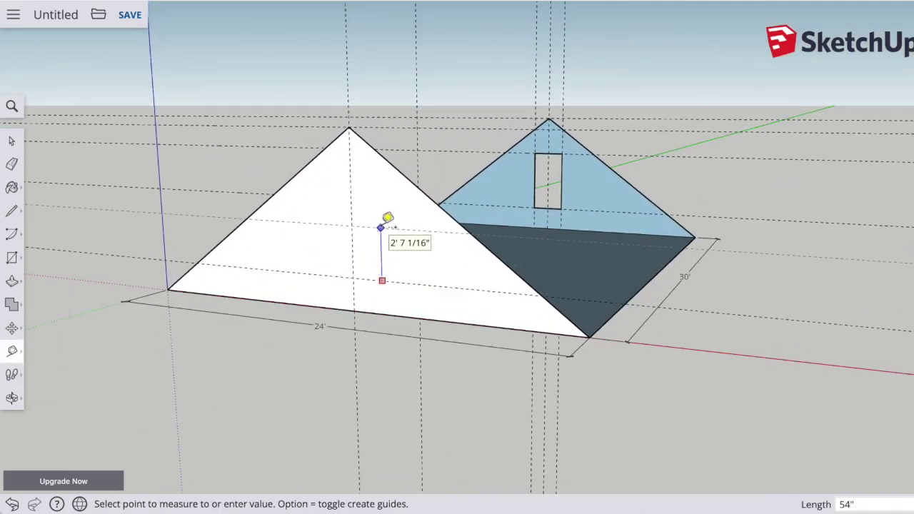
{"action": "key", "text": "Return"}
Place vertical guides 14" to each side of the front gable's centre guide.
{"action": "left_click", "coordinate": [352, 228]}
{"action": "type", "text": "14\""}
{"action": "key", "text": "Return"}
{"action": "left_click", "coordinate": [352, 229]}
{"action": "type", "text": "14\""}
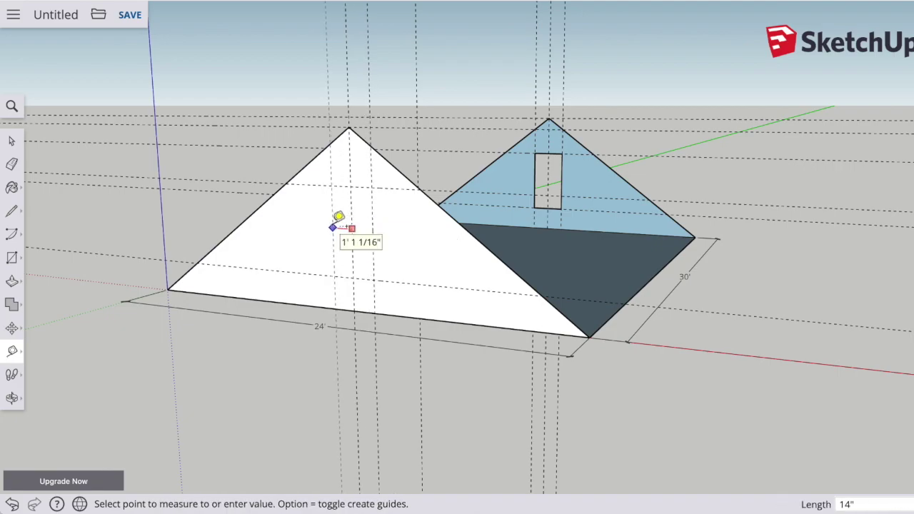
{"action": "left_click", "coordinate": [333, 228]}
Draw a rectangle between the front gable's guides and delete its face to open the window.
{"action": "key", "text": "r"}
{"action": "left_click", "coordinate": [330, 186]}
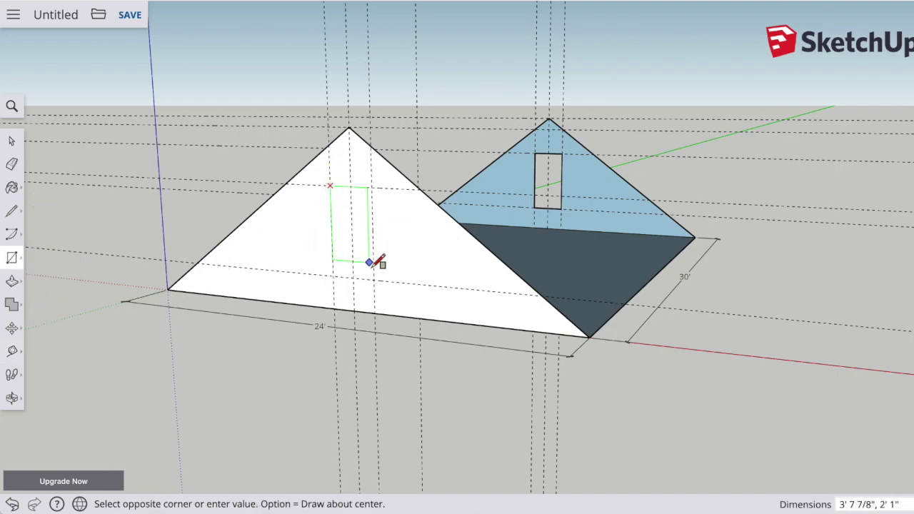
{"action": "left_click", "coordinate": [369, 262]}
{"action": "left_click", "coordinate": [12, 141]}
{"action": "left_click", "coordinate": [351, 219]}
{"action": "key", "text": "Delete"}
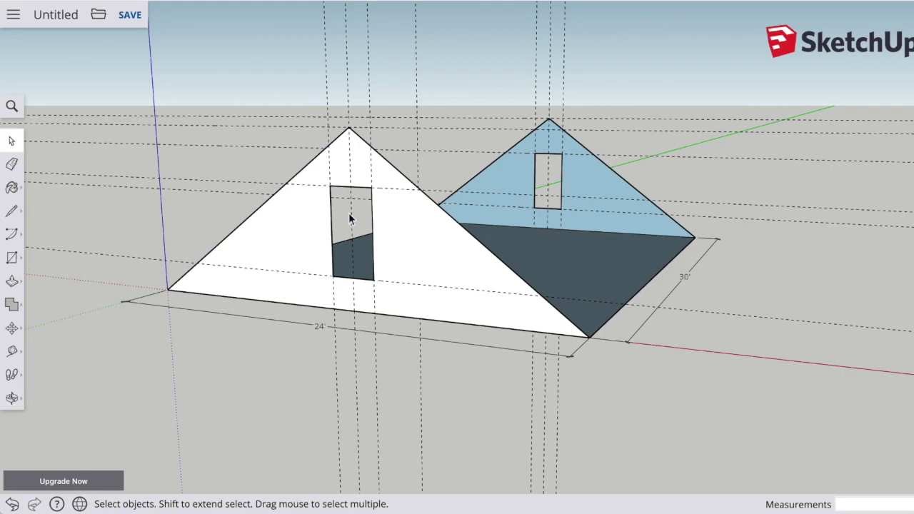
Delete all guides from the model.
{"action": "left_click", "coordinate": [913, 288]}
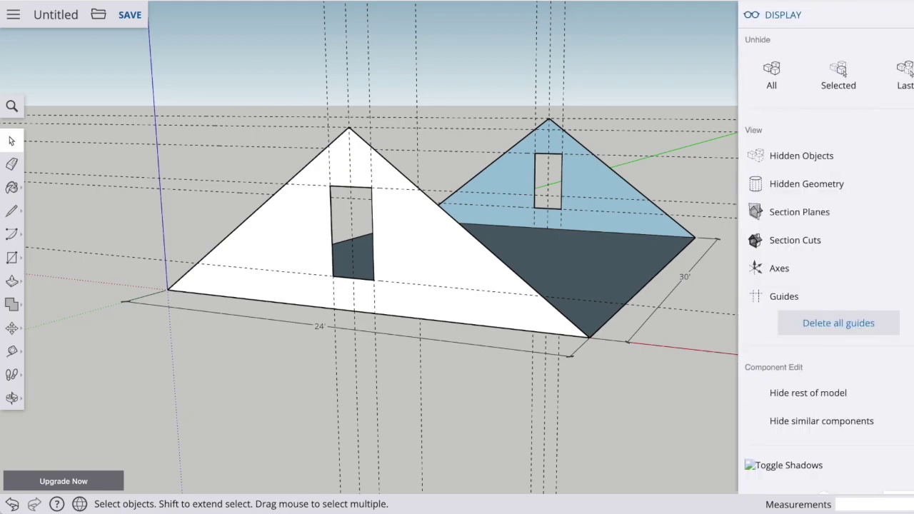
{"action": "left_click", "coordinate": [865, 322]}
{"action": "left_click", "coordinate": [12, 399]}
{"action": "left_click_drag", "start_coordinate": [510, 267], "coordinate": [489, 282]}
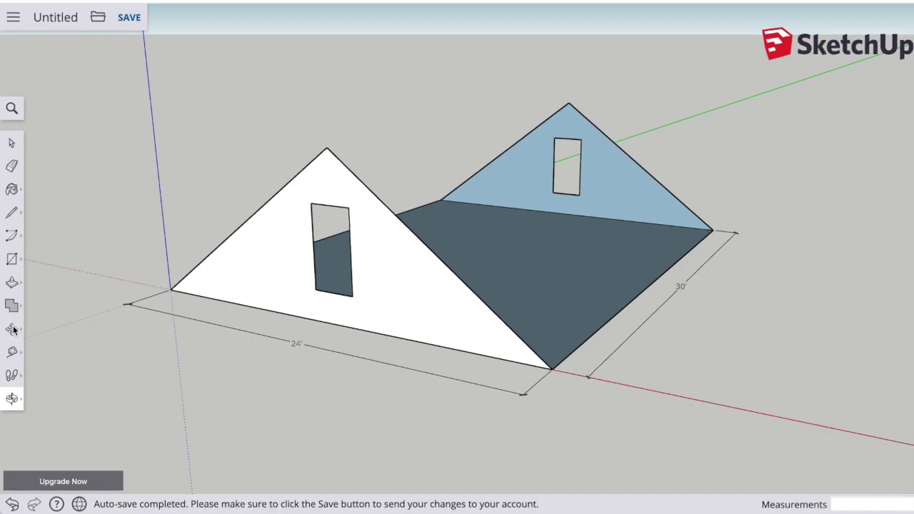
Place guides 4" inside the back gable's two sloping edges.
{"action": "left_click", "coordinate": [13, 350]}
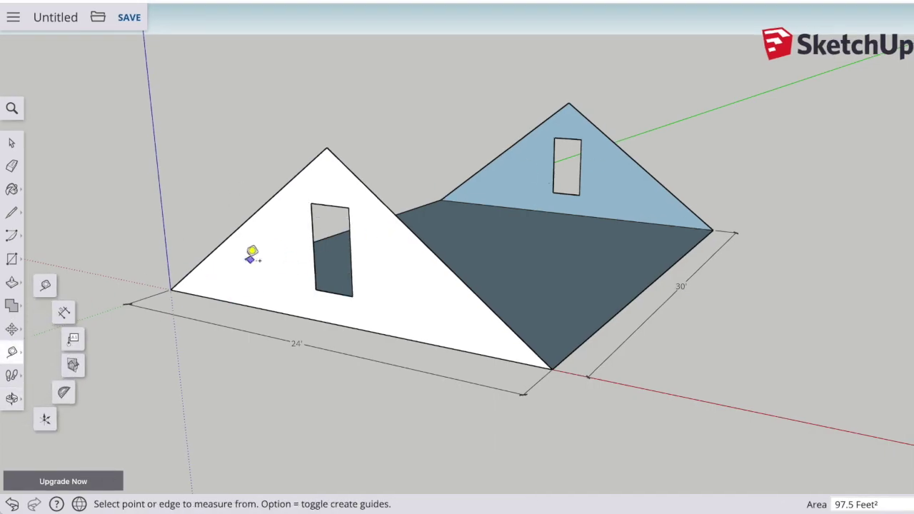
{"action": "left_click", "coordinate": [664, 174]}
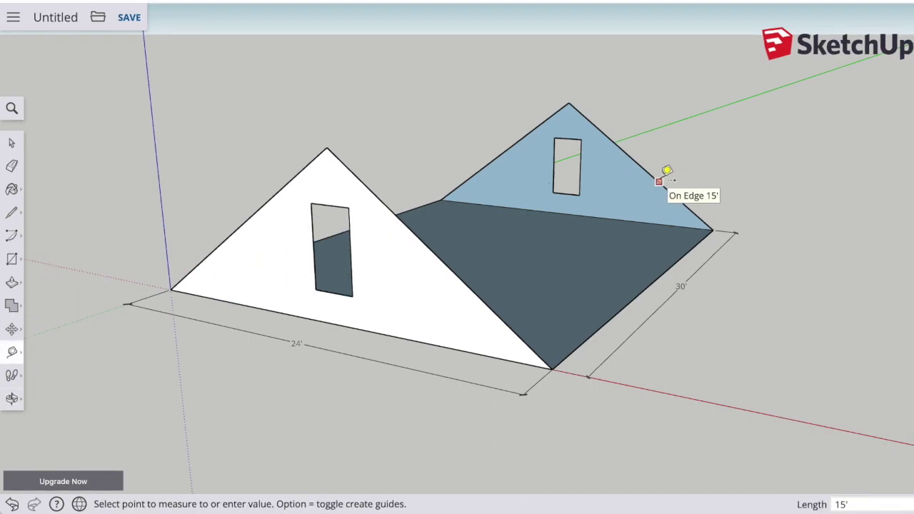
{"action": "scroll", "coordinate": [664, 173], "scroll_direction": "up", "scroll_amount": 5}
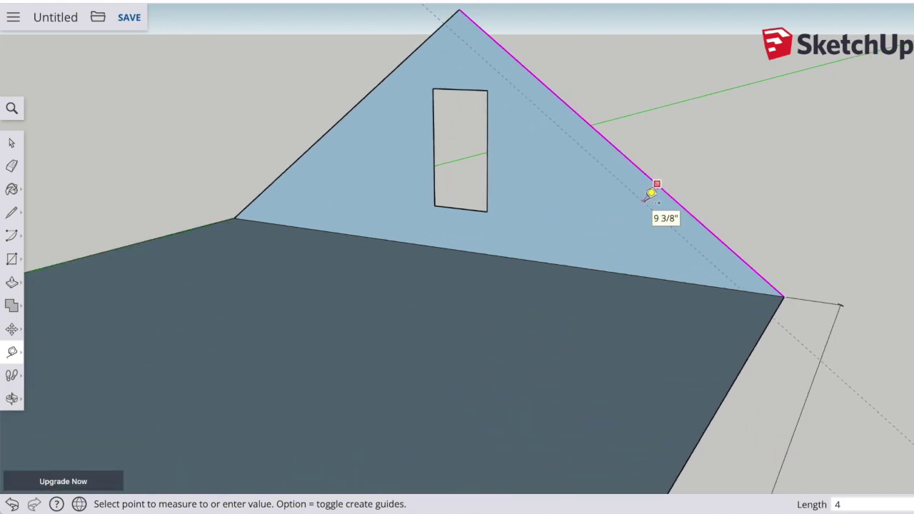
{"action": "left_click", "coordinate": [651, 193]}
{"action": "left_click", "coordinate": [401, 64]}
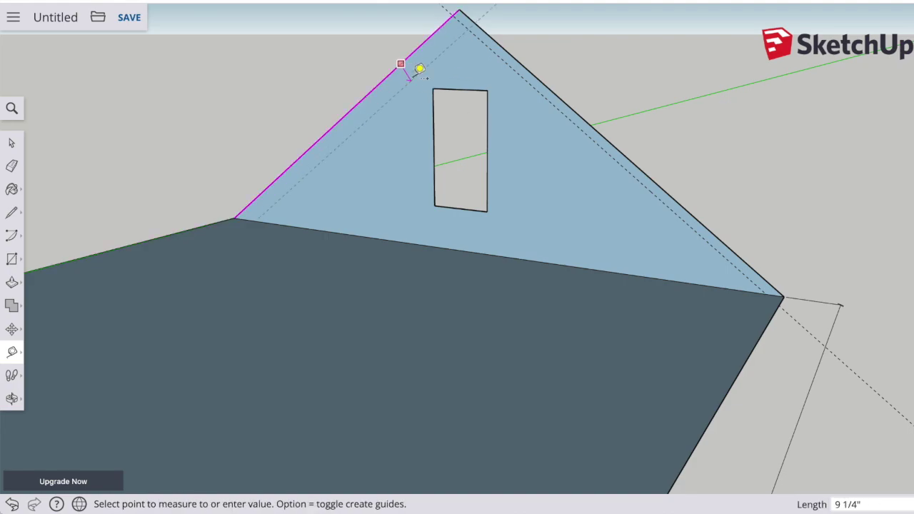
{"action": "left_click", "coordinate": [421, 68]}
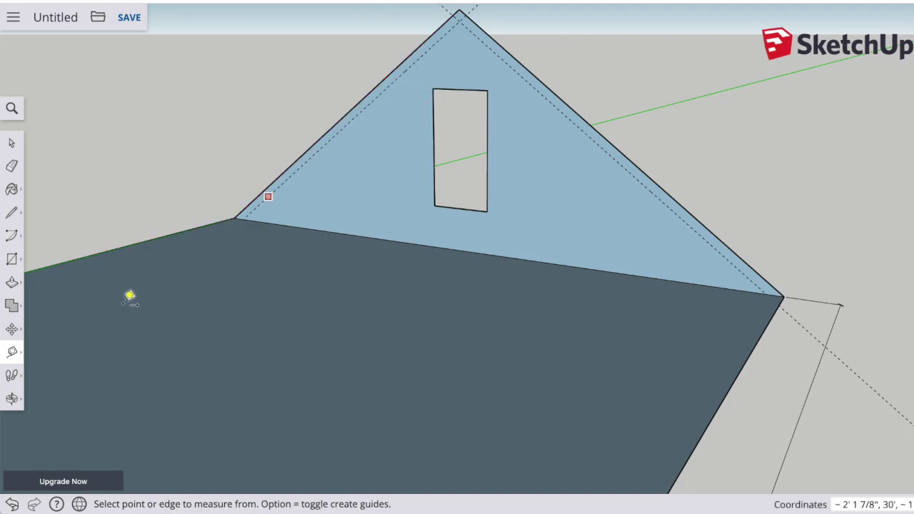
Draw the back gable's inner slope lines along the guides, meeting below the peak, with a short line joining them to the peak.
{"action": "left_click", "coordinate": [12, 400]}
{"action": "mouse_move", "coordinate": [729, 184]}
{"action": "left_mouse_down"}
{"action": "mouse_move", "coordinate": [542, 220]}
{"action": "mouse_move", "coordinate": [373, 232]}
{"action": "mouse_move", "coordinate": [751, 190]}
{"action": "left_mouse_up"}
{"action": "left_click", "coordinate": [12, 212]}
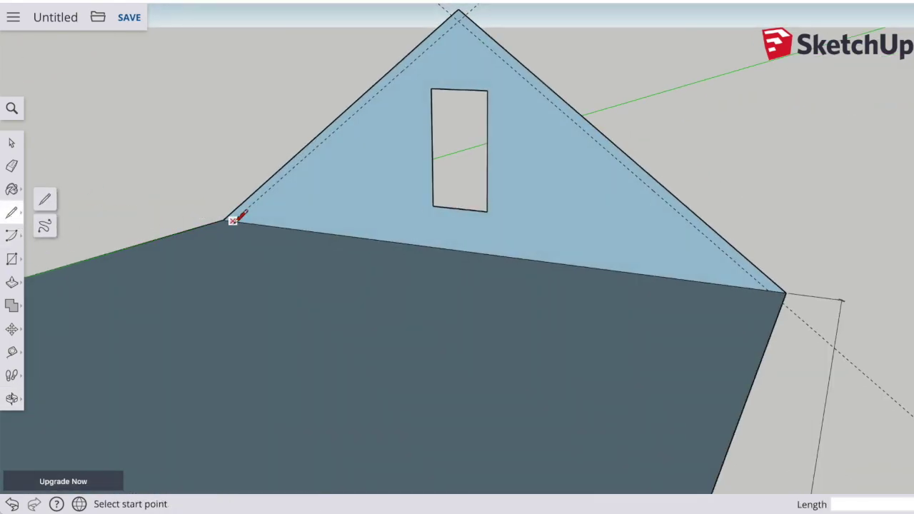
{"action": "left_click", "coordinate": [232, 220]}
{"action": "left_click", "coordinate": [458, 15]}
{"action": "left_click", "coordinate": [459, 21]}
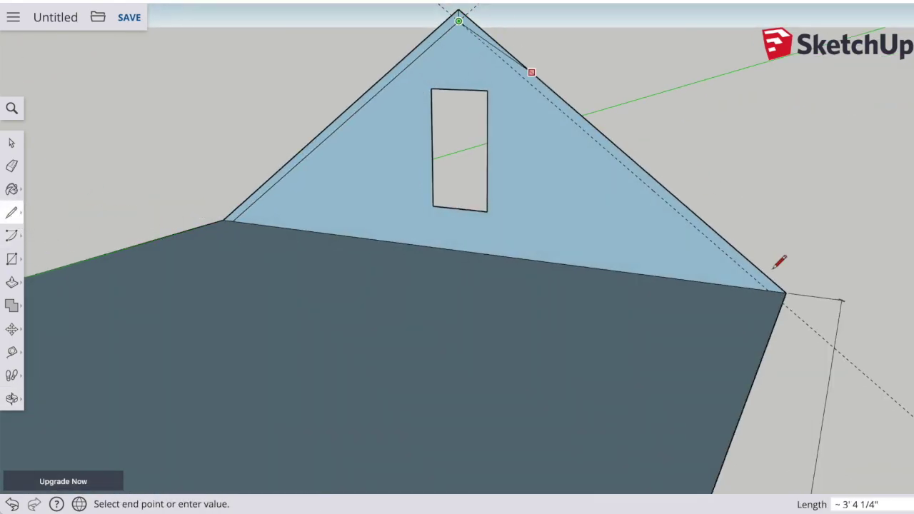
{"action": "left_click", "coordinate": [772, 290]}
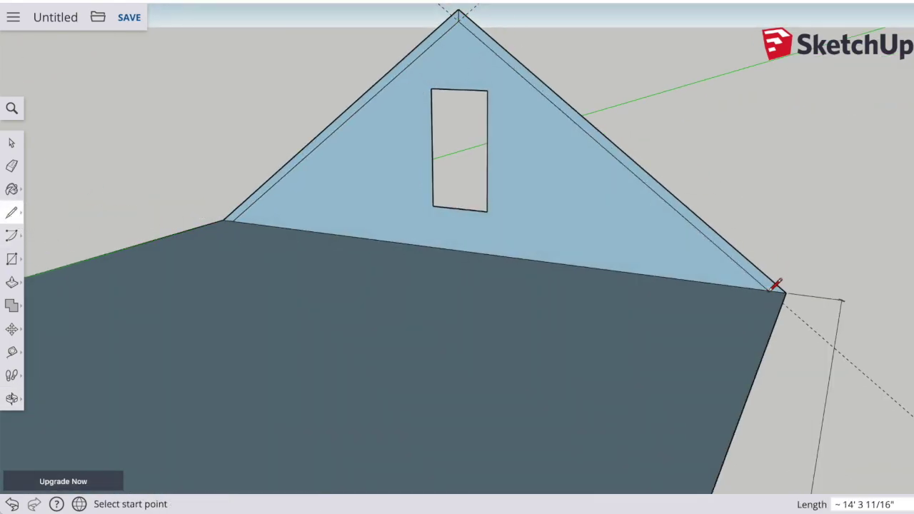
Place guides 4" inside the two sloping edges on the inner face of the front gable.
{"action": "left_click", "coordinate": [11, 399]}
{"action": "left_click_drag", "start_coordinate": [143, 386], "coordinate": [133, 261]}
{"action": "left_click_drag", "start_coordinate": [187, 220], "coordinate": [357, 300], "text": "shift"}
{"action": "scroll", "coordinate": [249, 229], "scroll_direction": "up", "scroll_amount": 5}
{"action": "left_click_drag", "start_coordinate": [287, 314], "coordinate": [437, 318], "text": "shift"}
{"action": "scroll", "coordinate": [437, 318], "scroll_direction": "up", "scroll_amount": 10}
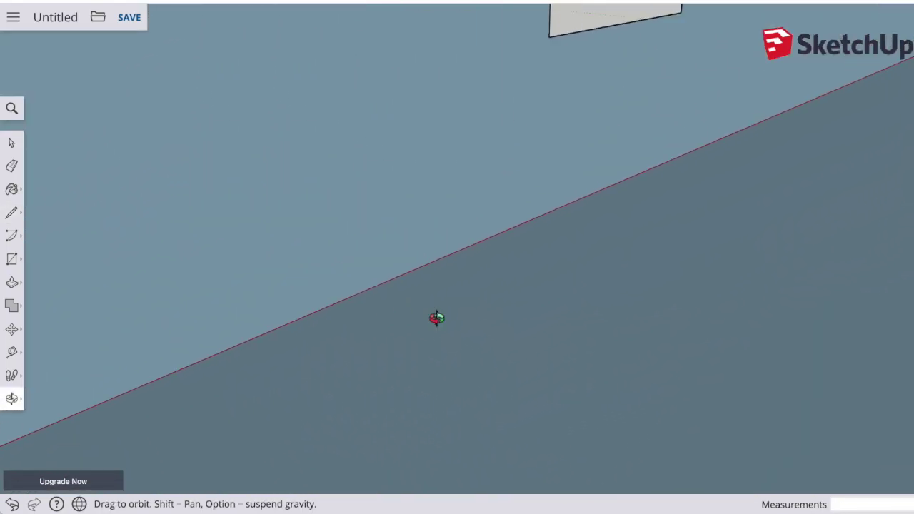
{"action": "left_click", "coordinate": [11, 399]}
{"action": "left_click", "coordinate": [52, 400]}
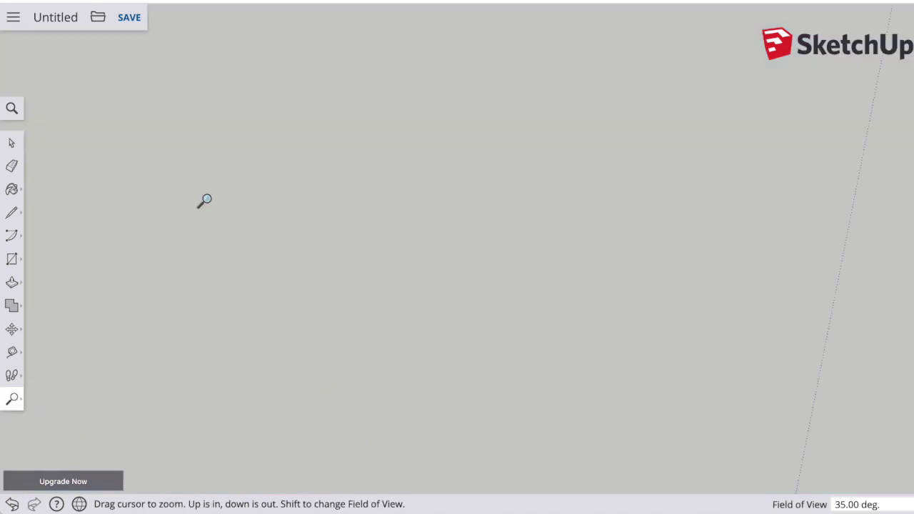
{"action": "scroll", "coordinate": [205, 200], "scroll_direction": "down", "scroll_amount": 3}
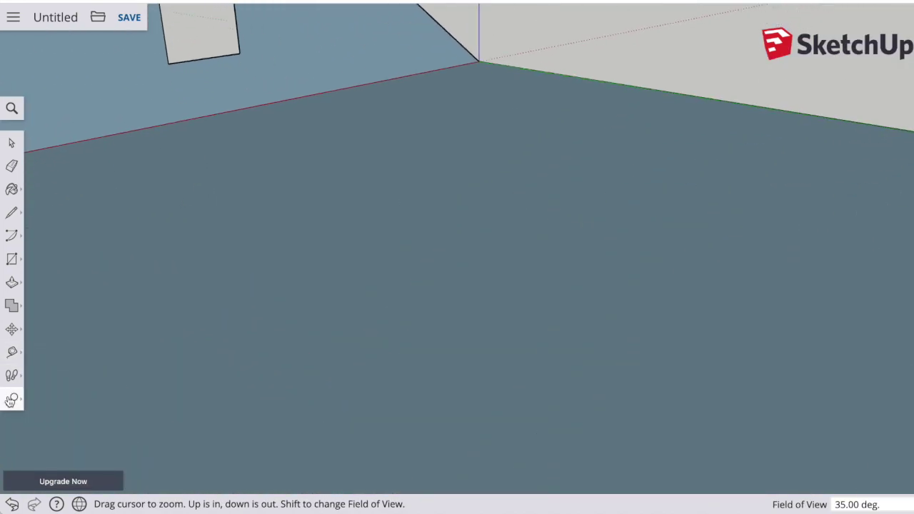
{"action": "left_click", "coordinate": [11, 398]}
{"action": "left_click", "coordinate": [59, 369]}
{"action": "left_click_drag", "start_coordinate": [214, 250], "coordinate": [514, 397]}
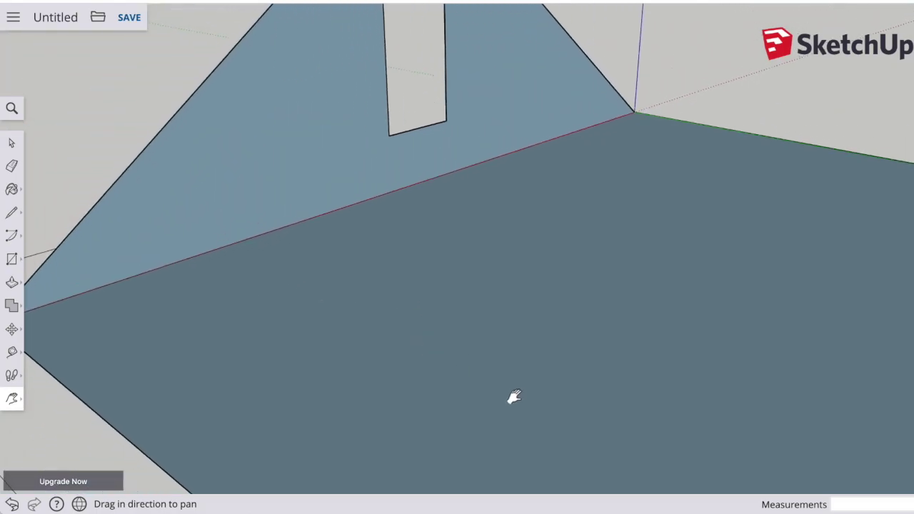
{"action": "scroll", "coordinate": [514, 398], "scroll_direction": "down", "scroll_amount": 5}
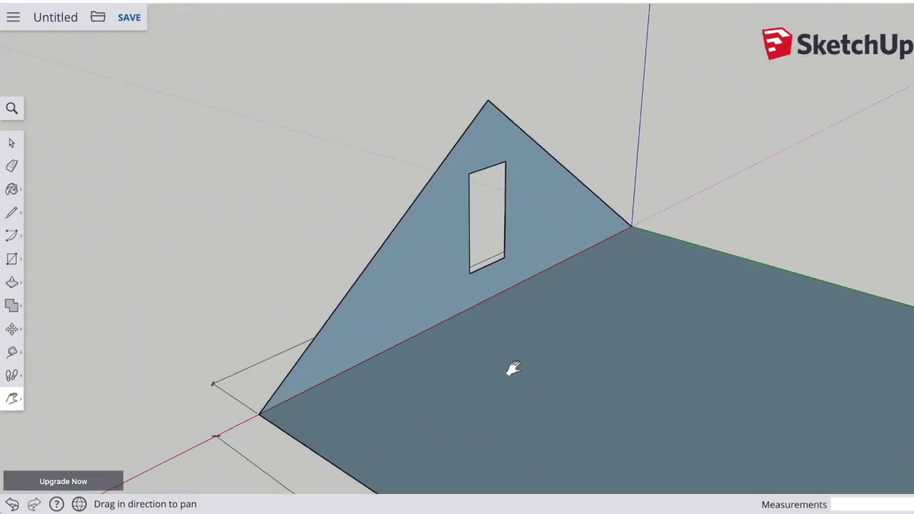
{"action": "scroll", "coordinate": [514, 369], "scroll_direction": "up", "scroll_amount": 2}
{"action": "left_click", "coordinate": [11, 352]}
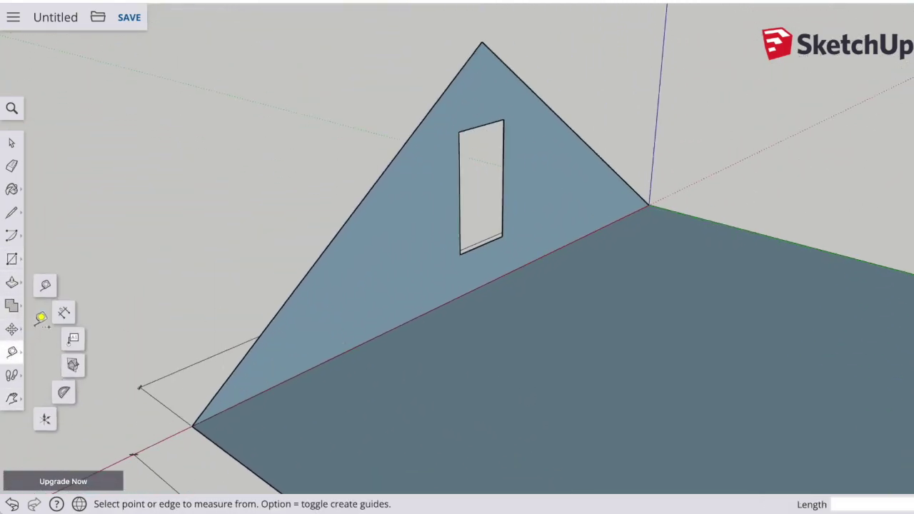
{"action": "left_click", "coordinate": [45, 285]}
{"action": "left_click", "coordinate": [571, 140]}
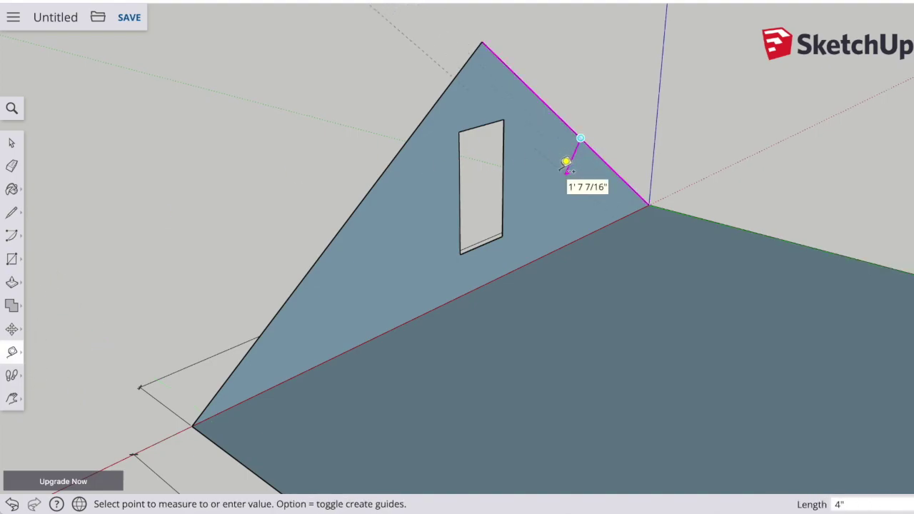
{"action": "left_click", "coordinate": [567, 163]}
{"action": "left_click", "coordinate": [390, 165]}
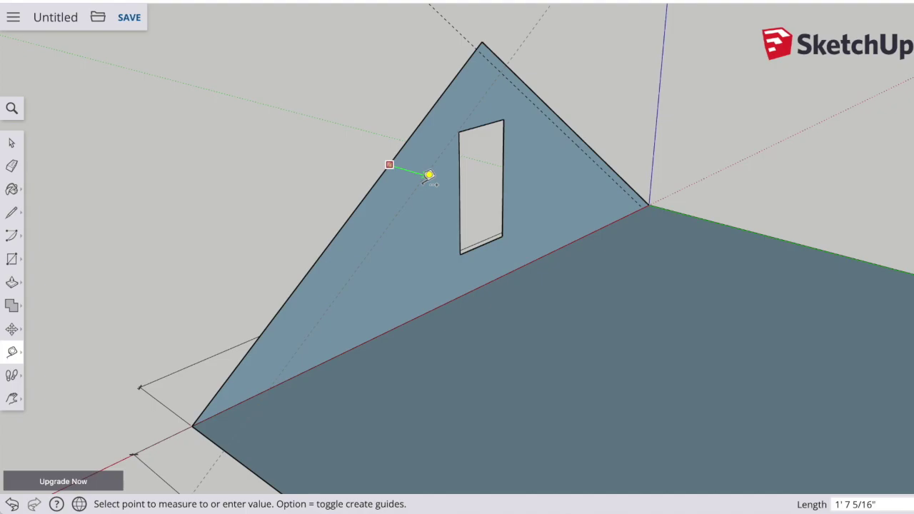
{"action": "type", "text": "4"}
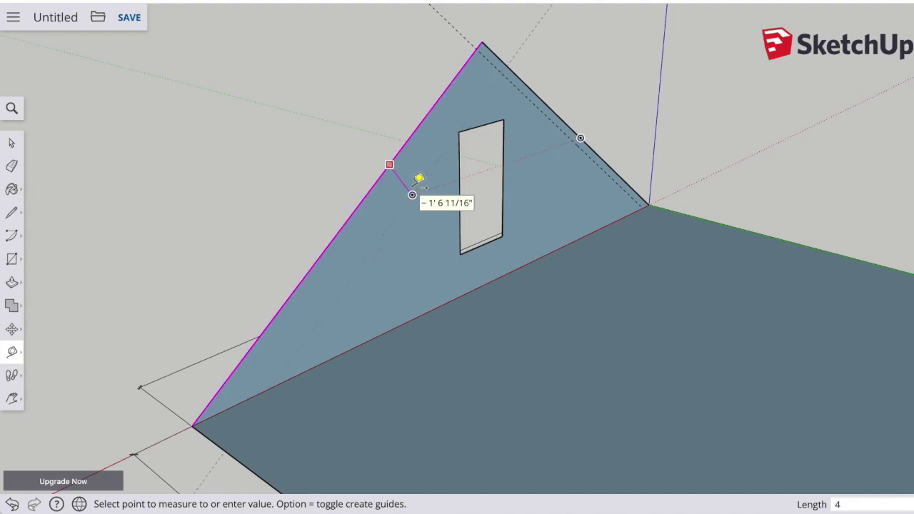
{"action": "key", "text": "Return"}
Draw the front gable's inner slope lines along the guides, meeting below the peak, with a short line joining them to the peak.
{"action": "left_click", "coordinate": [14, 215]}
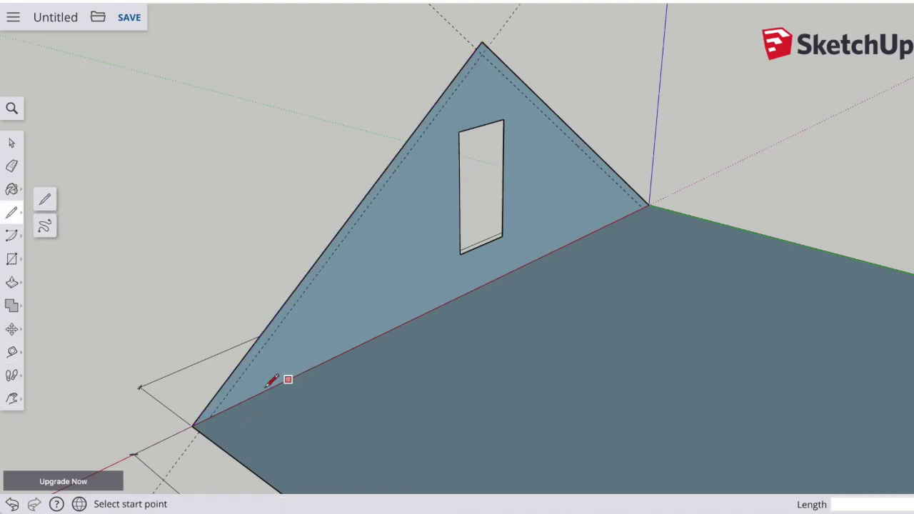
{"action": "left_click", "coordinate": [210, 417]}
{"action": "left_click", "coordinate": [483, 52]}
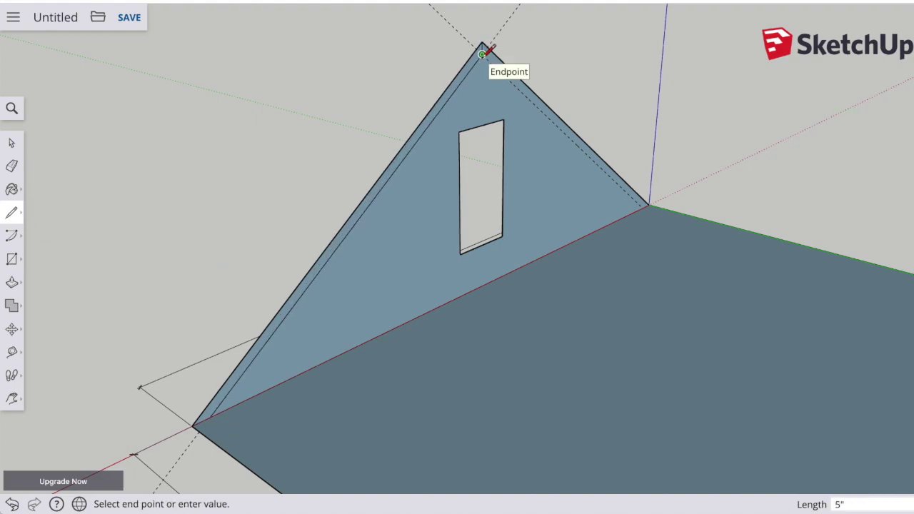
{"action": "left_click", "coordinate": [644, 207]}
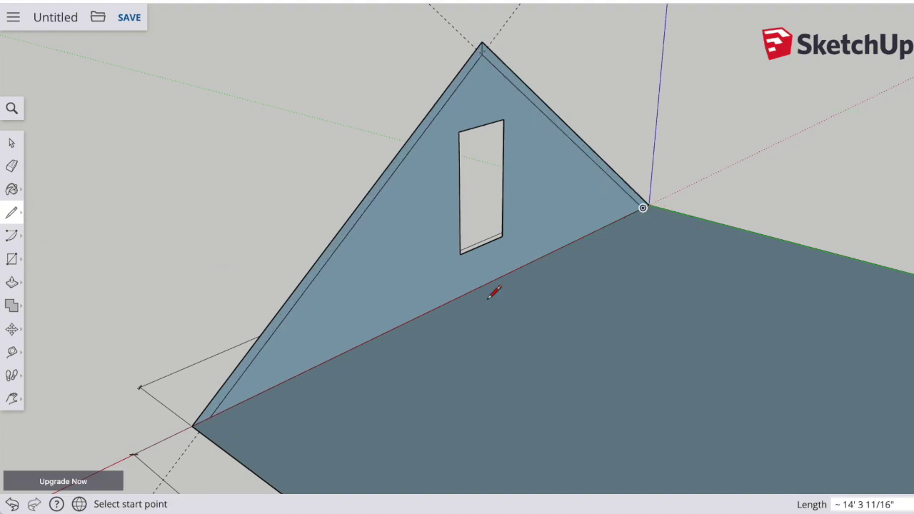
{"action": "key", "text": "space"}
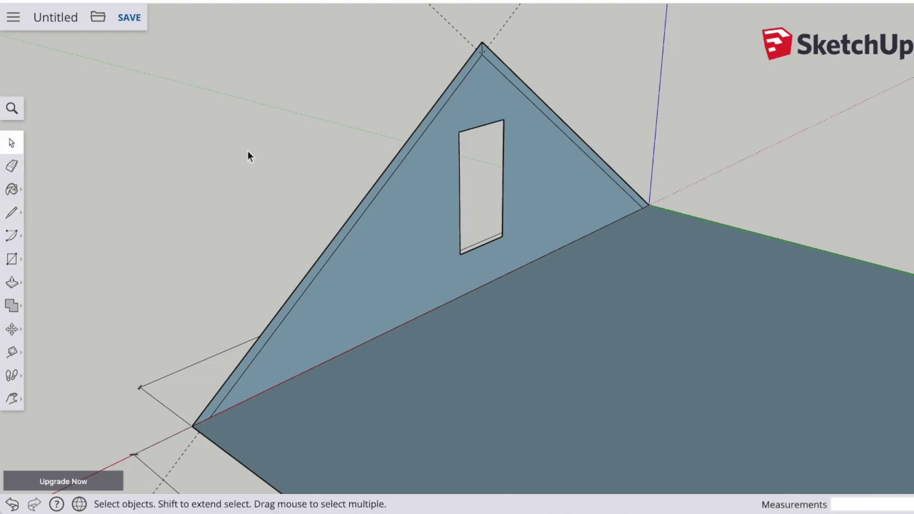
Delete the guides used for the inner slope lines on both gables.
{"action": "scroll", "coordinate": [247, 150], "scroll_direction": "down", "scroll_amount": 4}
{"action": "scroll", "coordinate": [248, 150], "scroll_direction": "up", "scroll_amount": 2}
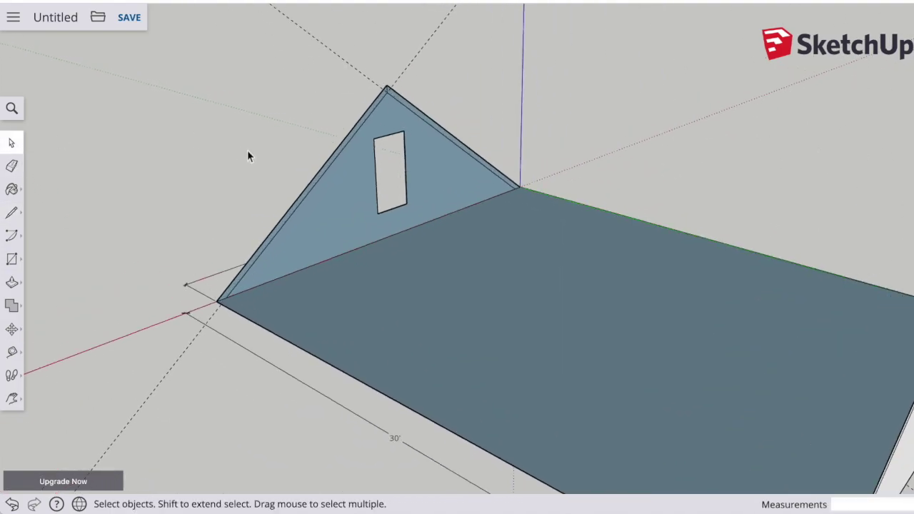
{"action": "left_click", "coordinate": [13, 376]}
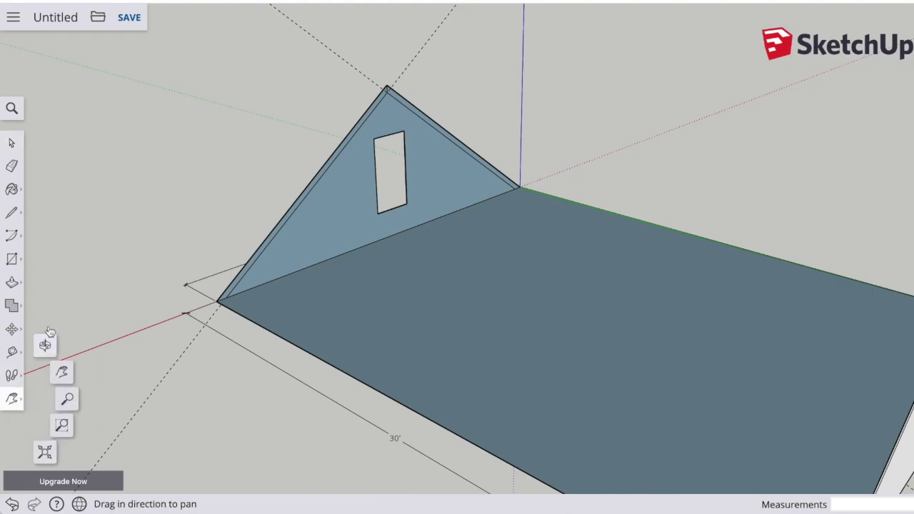
{"action": "left_click", "coordinate": [45, 341]}
{"action": "left_click_drag", "start_coordinate": [219, 218], "coordinate": [580, 201]}
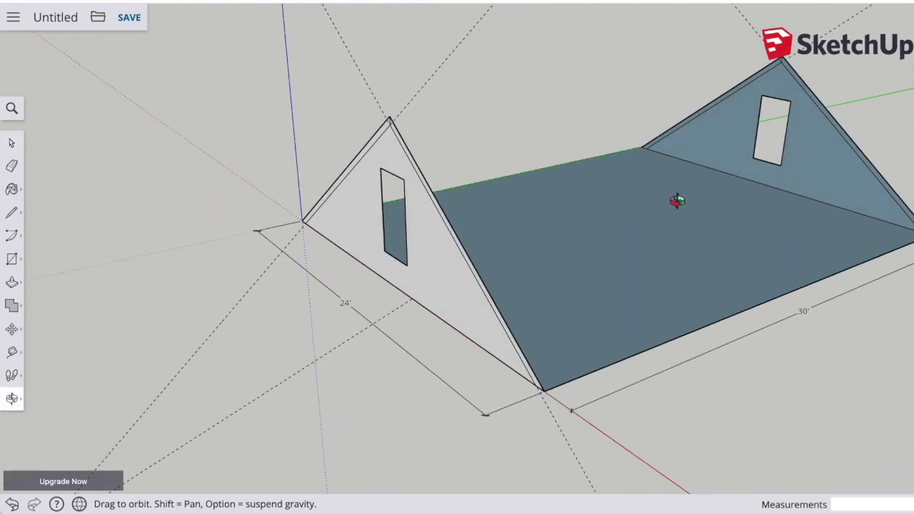
{"action": "left_click_drag", "start_coordinate": [677, 200], "coordinate": [635, 278]}
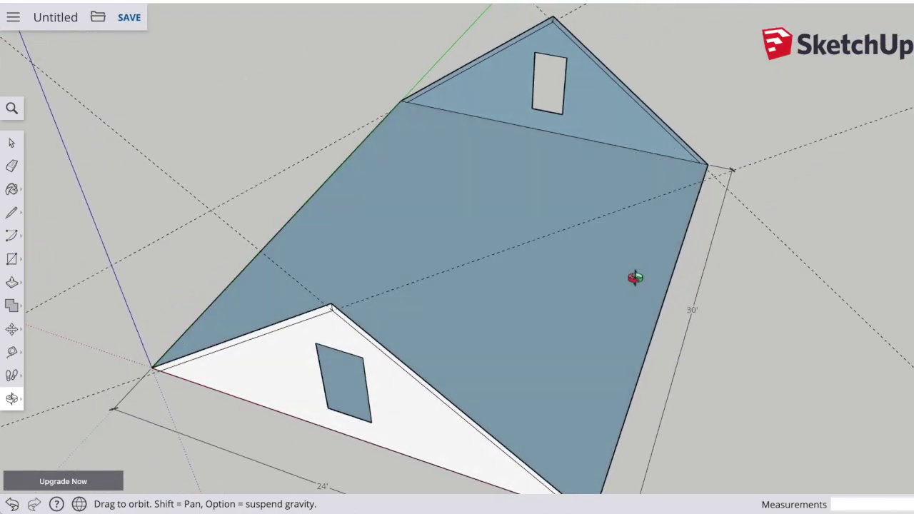
{"action": "left_click", "coordinate": [835, 323]}
Place a guide across the floor, offset inward from and parallel to the dimensioned 30' edge.
{"action": "left_click", "coordinate": [11, 351]}
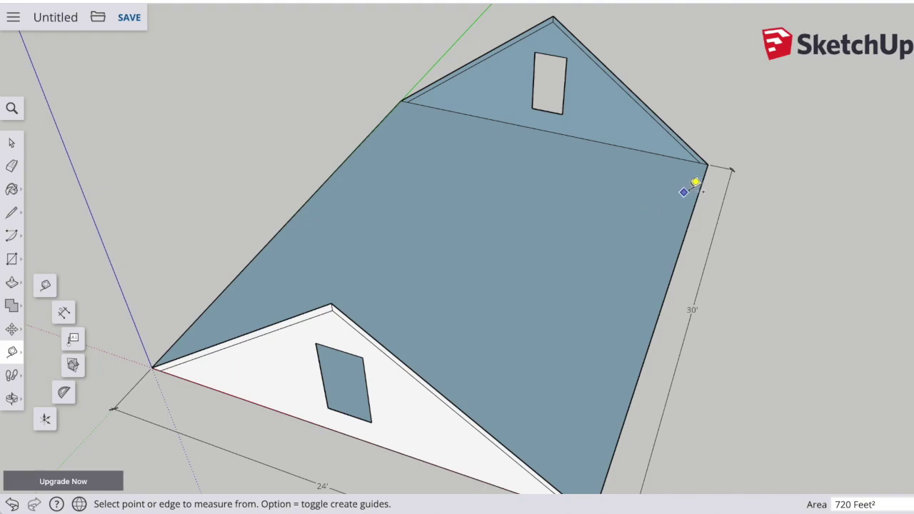
{"action": "left_click", "coordinate": [696, 202]}
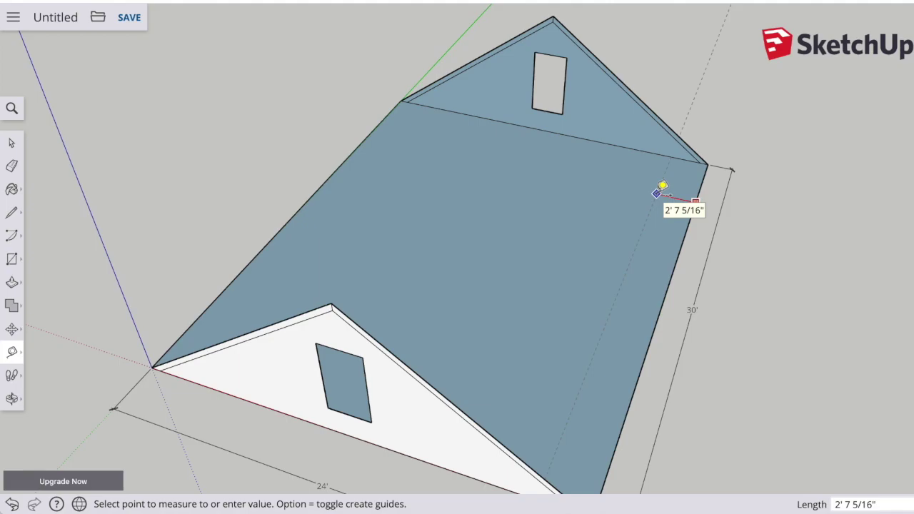
{"action": "left_click", "coordinate": [661, 189]}
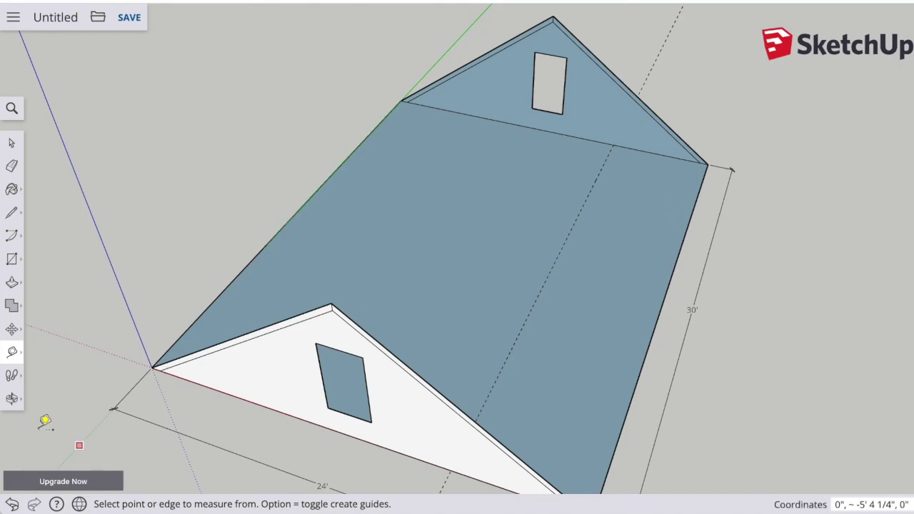
Place a vertical guide on the front gable, 17' 2" from the blue axis, where the floor guide meets the gable's base.
{"action": "left_click", "coordinate": [11, 398]}
{"action": "left_click_drag", "start_coordinate": [414, 343], "coordinate": [297, 299]}
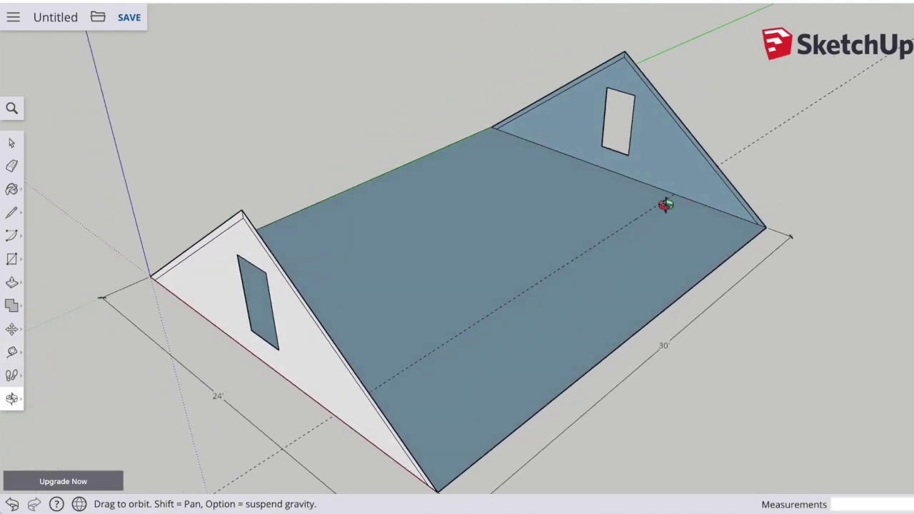
{"action": "left_click_drag", "start_coordinate": [304, 320], "coordinate": [416, 218]}
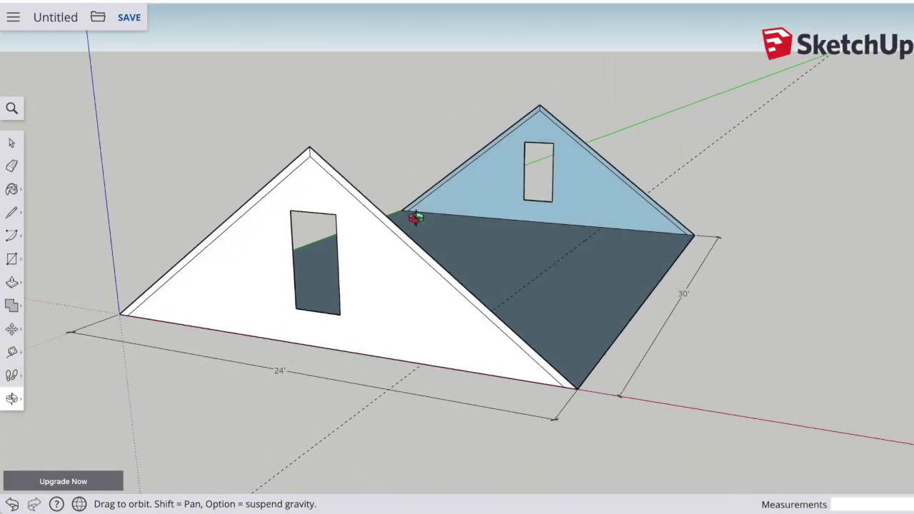
{"action": "left_click", "coordinate": [13, 353]}
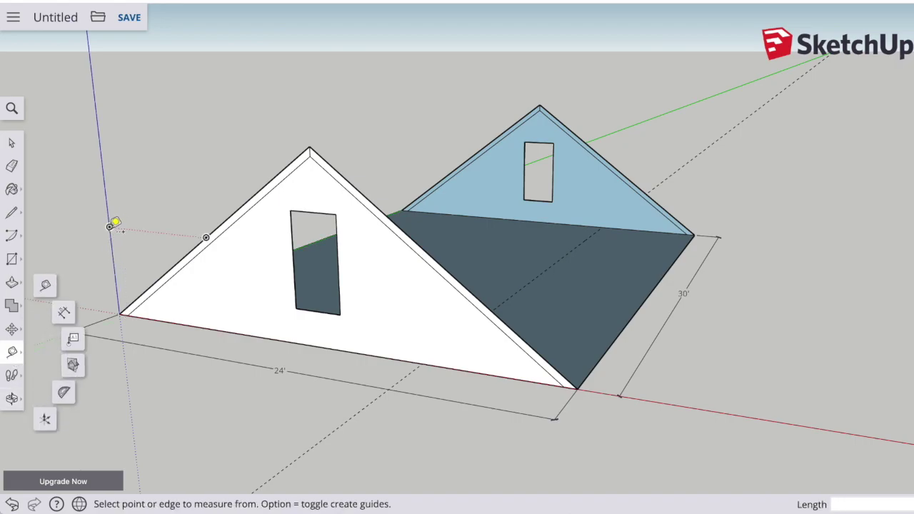
{"action": "left_click", "coordinate": [113, 186]}
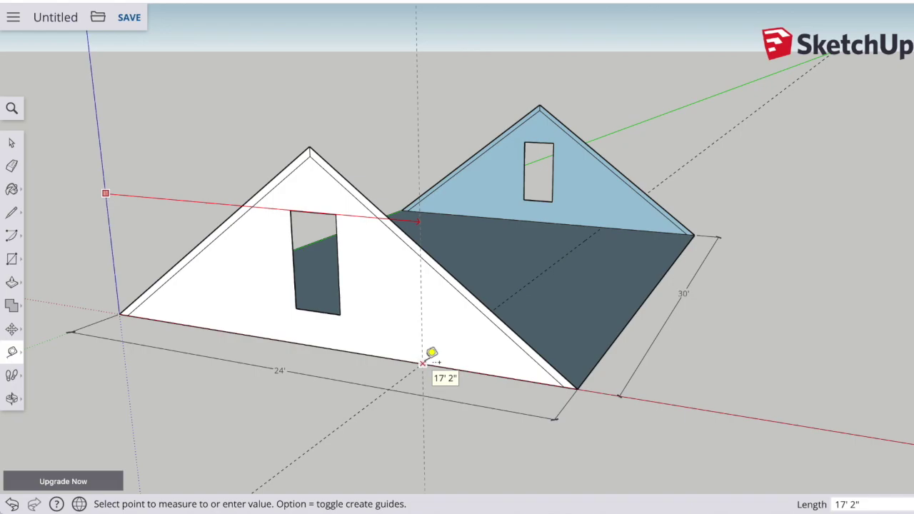
{"action": "key", "text": "Escape"}
Place a parallel vertical guide at the rear gable, through the point where the floor guide meets its base.
{"action": "left_click", "coordinate": [12, 399]}
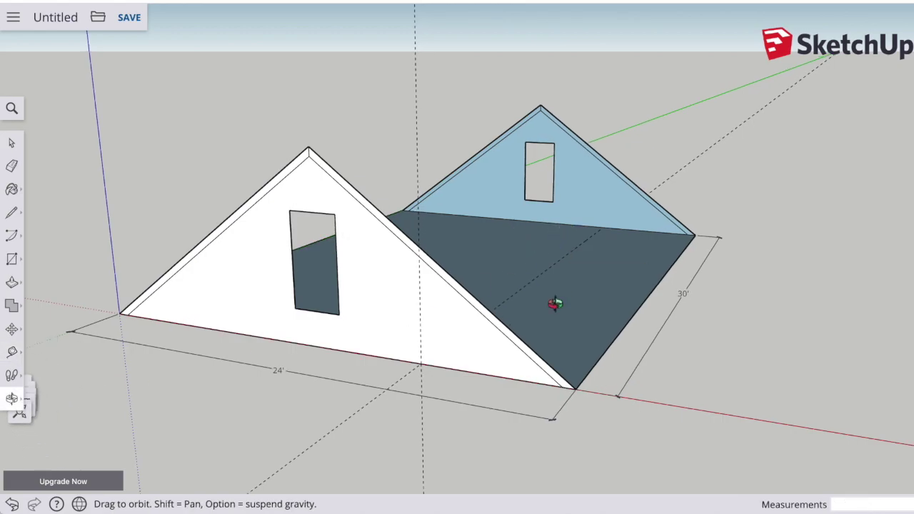
{"action": "left_click_drag", "start_coordinate": [556, 303], "coordinate": [228, 344]}
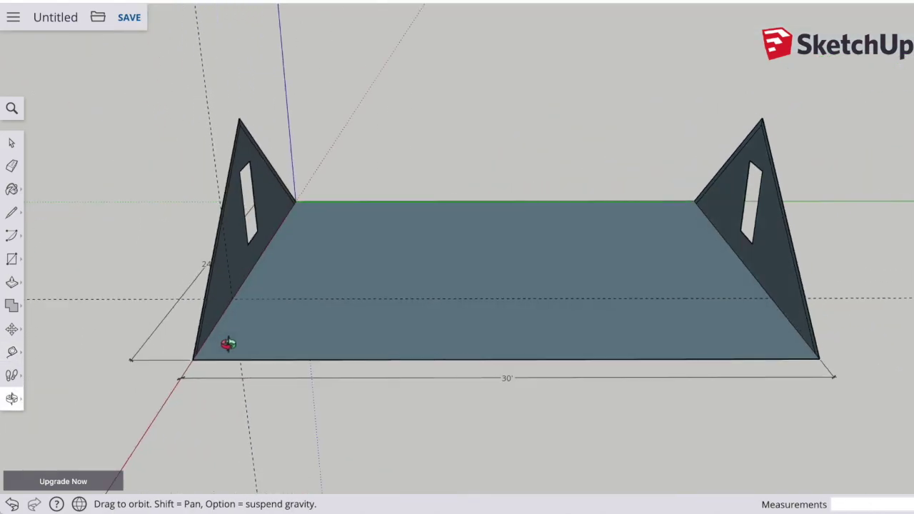
{"action": "left_click", "coordinate": [12, 351]}
{"action": "left_click", "coordinate": [207, 95]}
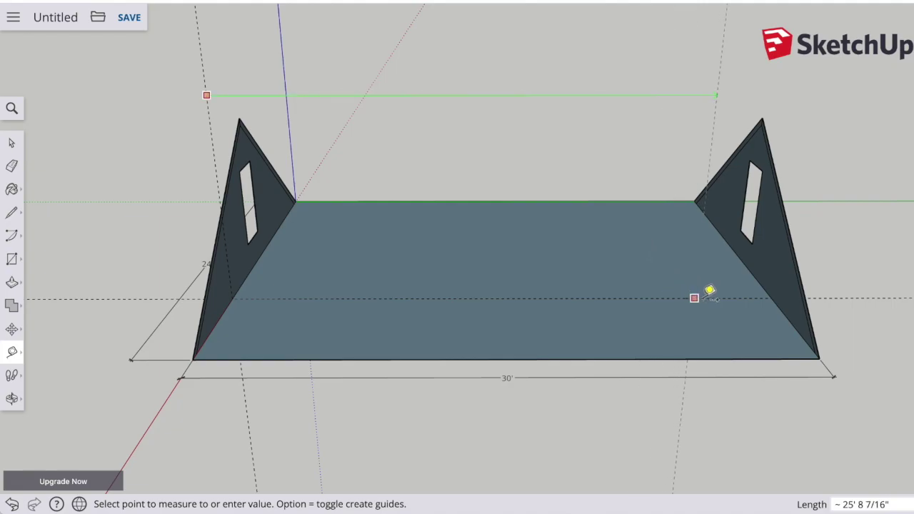
{"action": "left_click", "coordinate": [775, 294]}
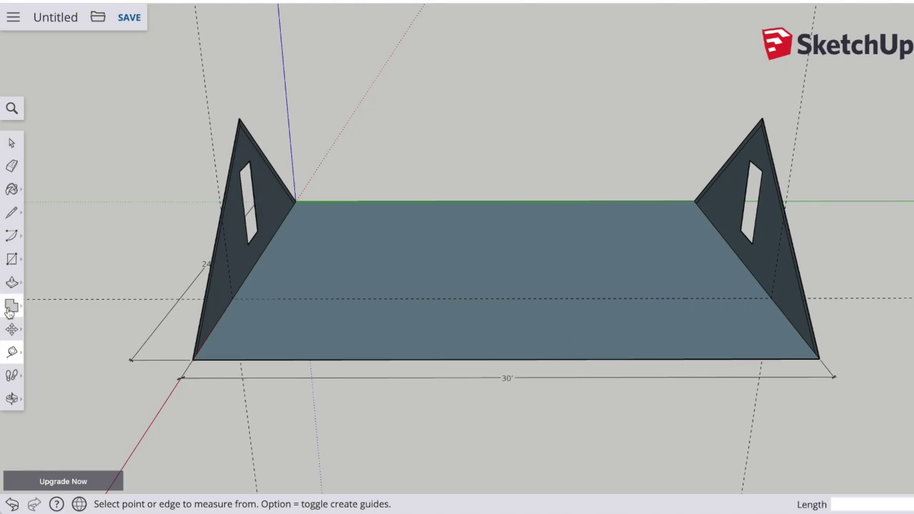
Draw a vertical 4' 8 1/2" by 30' knee wall rectangle between the gables, from the gable slope down to the floor guide.
{"action": "middle_click_drag", "start_coordinate": [664, 325], "coordinate": [385, 331]}
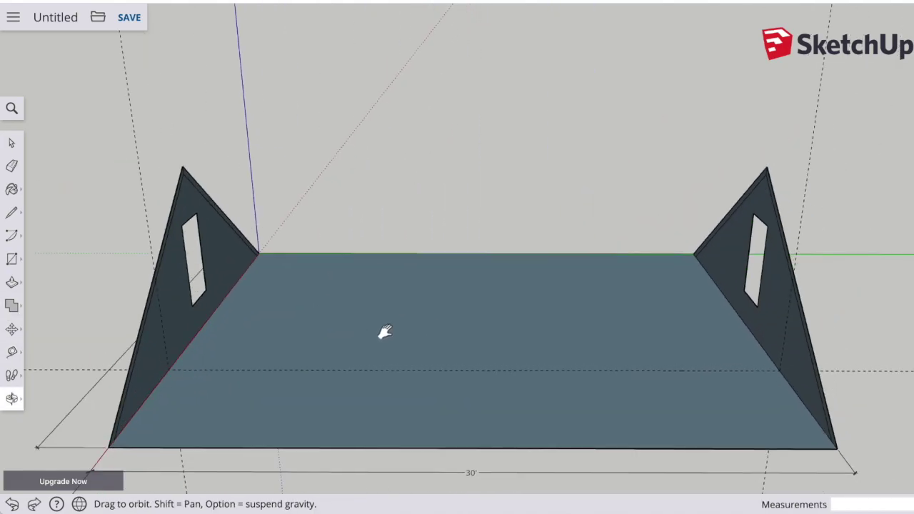
{"action": "left_click", "coordinate": [11, 260]}
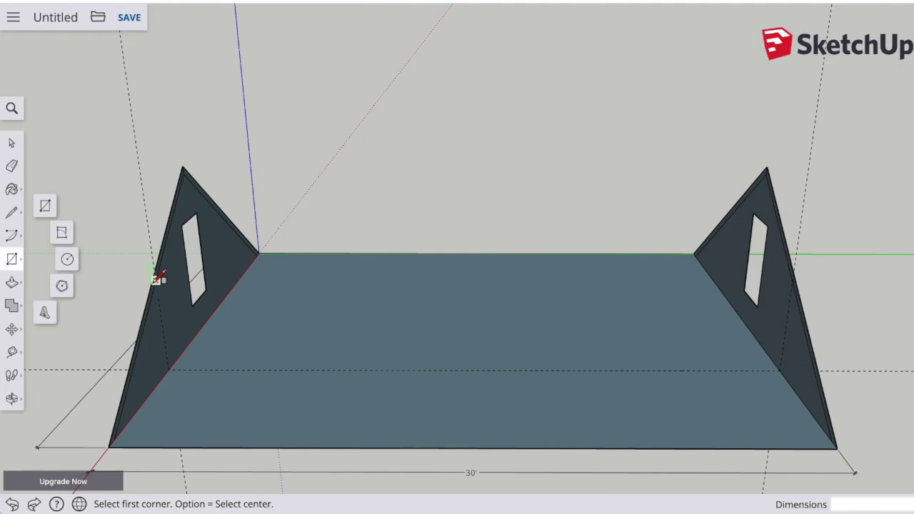
{"action": "scroll", "coordinate": [164, 277], "scroll_direction": "up", "scroll_amount": 5}
{"action": "left_click", "coordinate": [172, 278]}
{"action": "scroll", "coordinate": [171, 276], "scroll_direction": "down", "scroll_amount": 5}
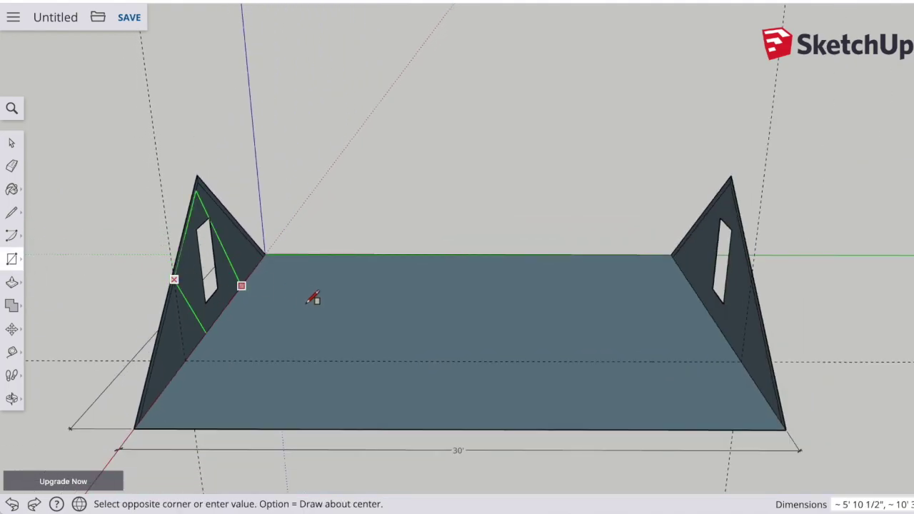
{"action": "left_click", "coordinate": [743, 360]}
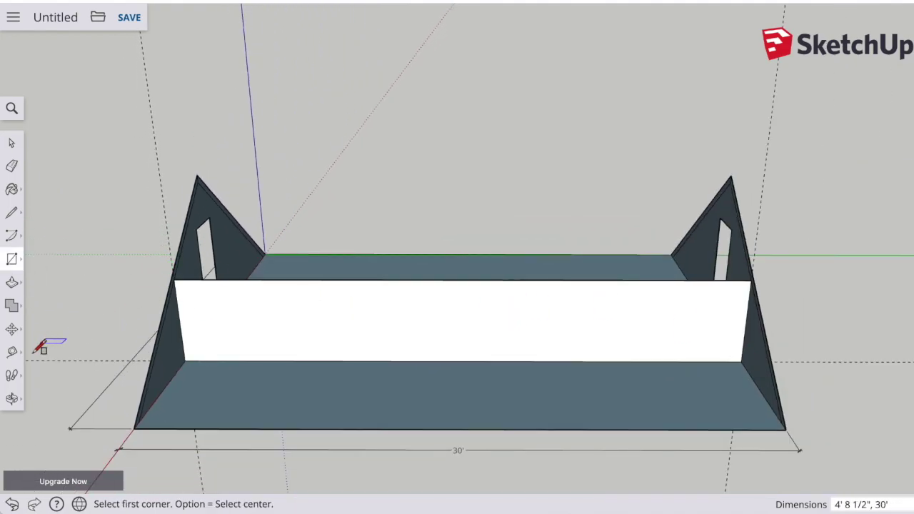
Extrude the knee wall rectangle 3.5" toward the larger part of the floor.
{"action": "left_click", "coordinate": [12, 399]}
{"action": "left_click_drag", "start_coordinate": [204, 290], "coordinate": [678, 434]}
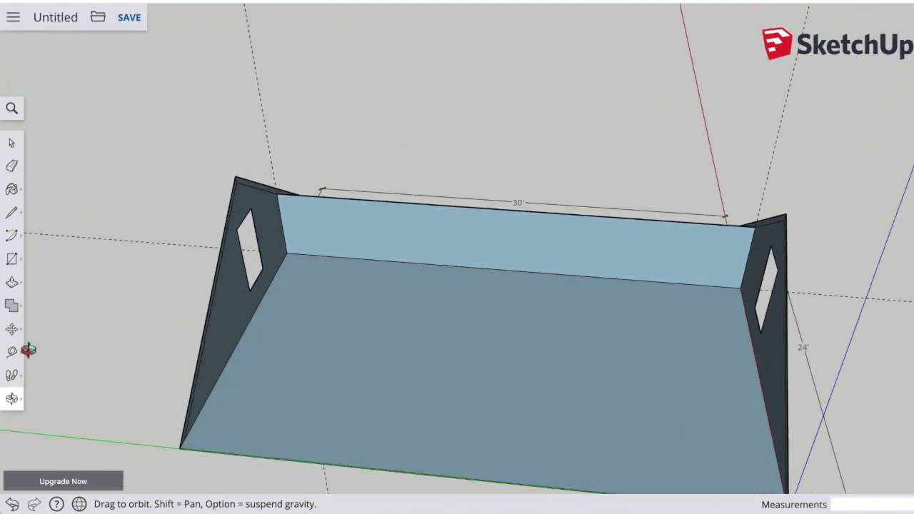
{"action": "left_click", "coordinate": [12, 284]}
{"action": "left_click", "coordinate": [407, 245]}
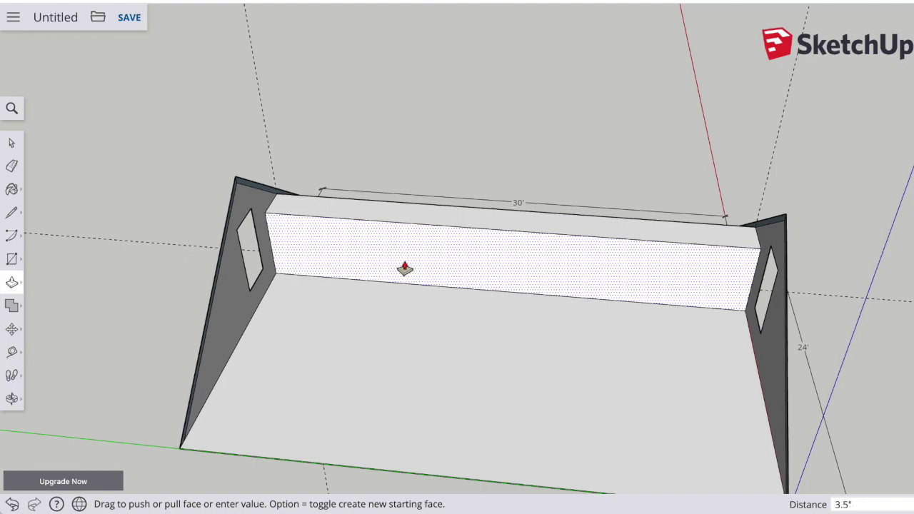
{"action": "key", "text": "Return"}
Delete all guides in the model.
{"action": "left_click", "coordinate": [11, 399]}
{"action": "left_click_drag", "start_coordinate": [179, 350], "coordinate": [703, 266]}
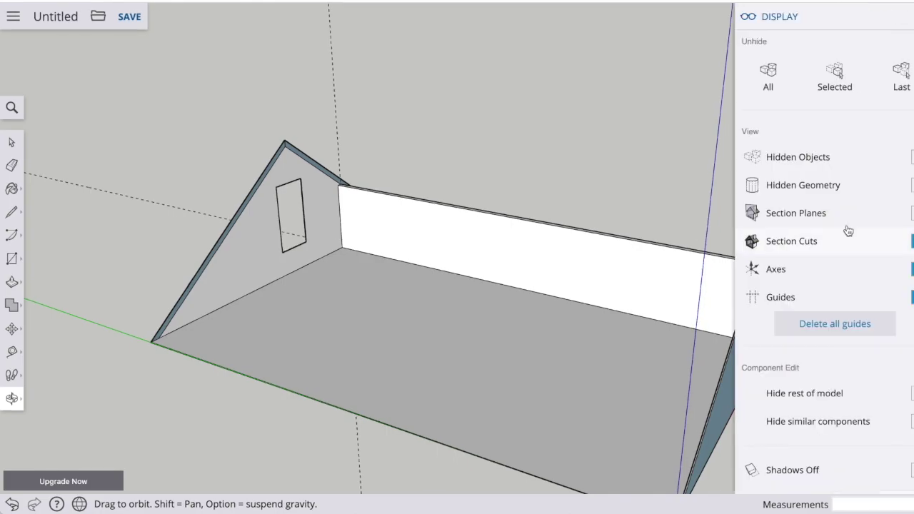
{"action": "left_click_drag", "start_coordinate": [349, 321], "coordinate": [360, 379]}
Place a floor guide 65" from the knee wall's inner face and a parallel one 39" beyond it.
{"action": "key", "text": "t"}
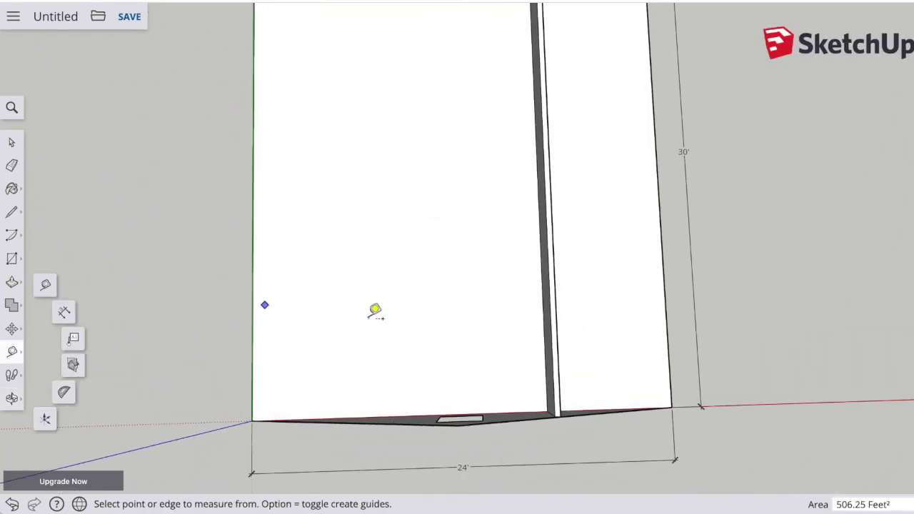
{"action": "left_click", "coordinate": [544, 312]}
{"action": "type", "text": "65"}
{"action": "key", "text": "Return"}
{"action": "left_click", "coordinate": [451, 341]}
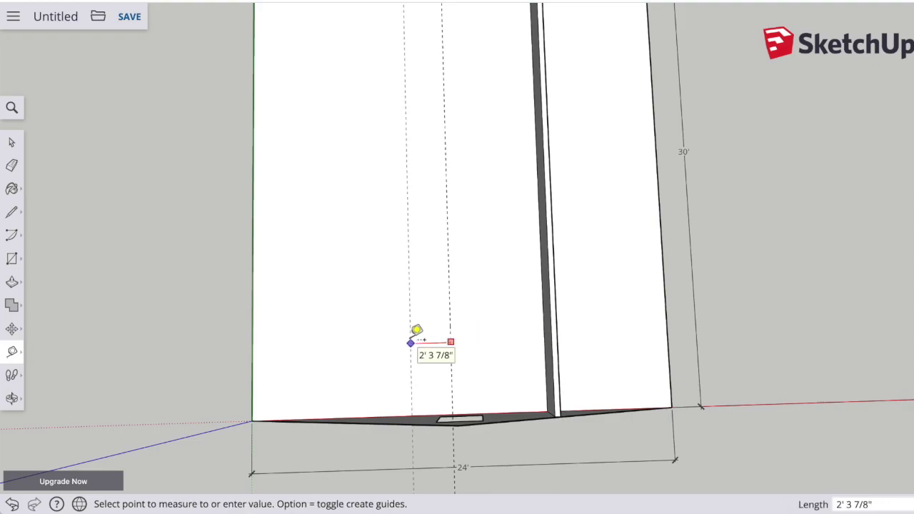
{"action": "type", "text": "39"}
{"action": "key", "text": "Return"}
Place a floor guide 30" in from the front gable's base and a parallel one 95" beyond it.
{"action": "left_click", "coordinate": [426, 415]}
{"action": "type", "text": "30\""}
{"action": "key", "text": "Return"}
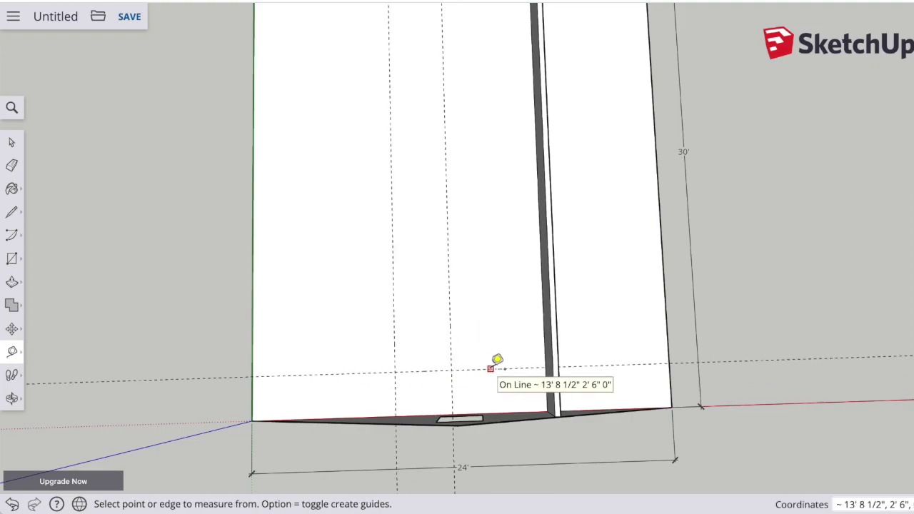
{"action": "left_click", "coordinate": [490, 369]}
{"action": "type", "text": "95\""}
{"action": "key", "text": "Return"}
Draw a 7' 11" by 3' 3" rectangle between the guide intersections and delete its face to open the stairwell.
{"action": "left_click", "coordinate": [12, 259]}
{"action": "left_click", "coordinate": [395, 372]}
{"action": "left_click", "coordinate": [448, 235]}
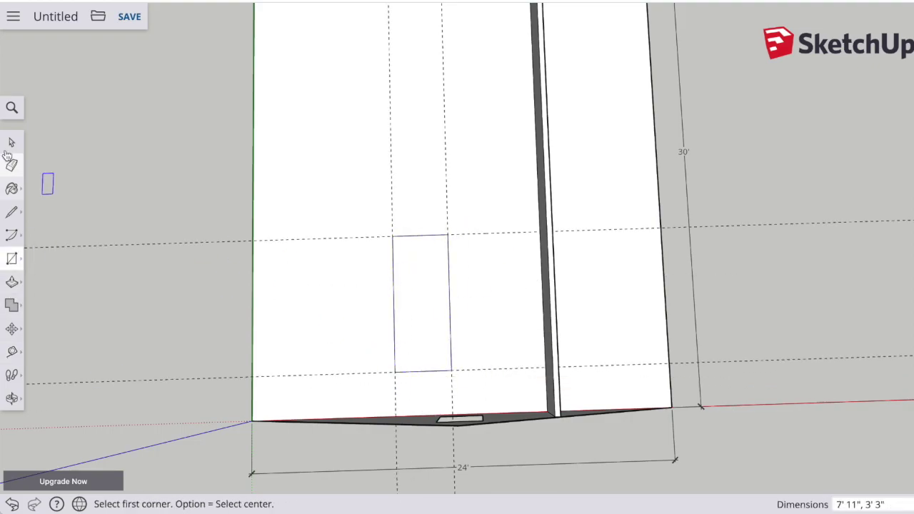
{"action": "left_click", "coordinate": [11, 143]}
{"action": "left_click", "coordinate": [437, 306]}
{"action": "key", "text": "Delete"}
{"action": "left_click", "coordinate": [12, 260]}
{"action": "left_click", "coordinate": [395, 372]}
{"action": "left_click", "coordinate": [11, 142]}
{"action": "left_click", "coordinate": [426, 297]}
{"action": "key", "text": "Delete"}
Try to push the floor between the stair opening and the front gable, and undo the deletion of the opening's face.
{"action": "left_click", "coordinate": [11, 399]}
{"action": "left_click_drag", "start_coordinate": [400, 271], "coordinate": [714, 179]}
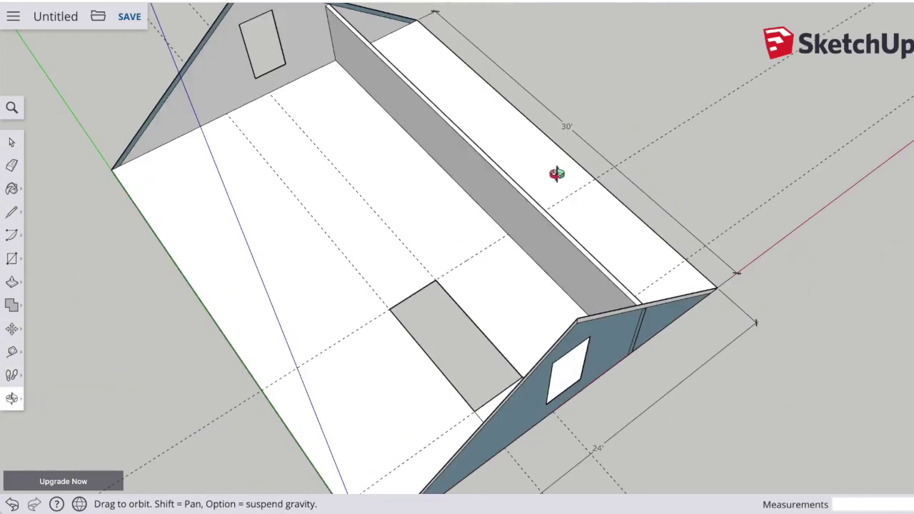
{"action": "left_click", "coordinate": [11, 282]}
{"action": "left_click", "coordinate": [642, 314]}
{"action": "type", "text": "8"}
{"action": "key", "text": "Return"}
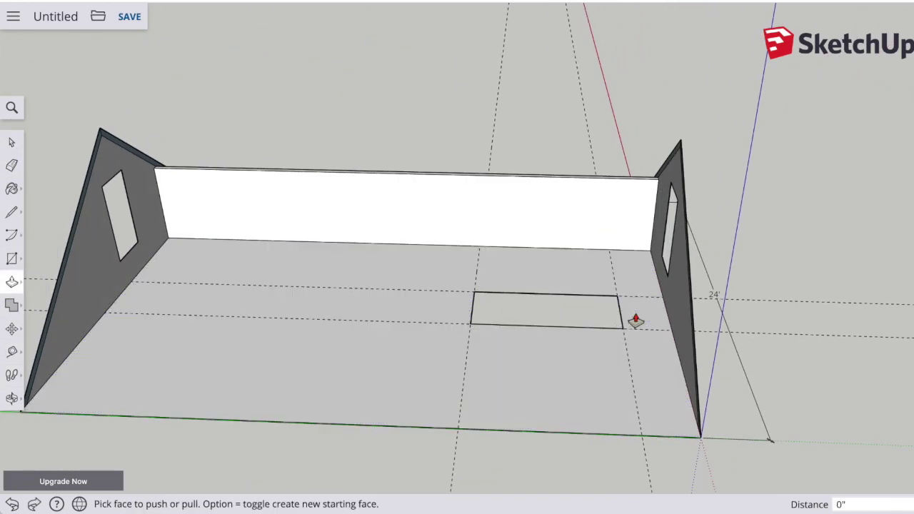
{"action": "left_click", "coordinate": [648, 322]}
{"action": "key", "text": "ctrl+z"}
Draw a landing rectangle between the stair opening and the front gable, and delete the stair opening's face.
{"action": "left_click", "coordinate": [13, 259]}
{"action": "left_click", "coordinate": [617, 296]}
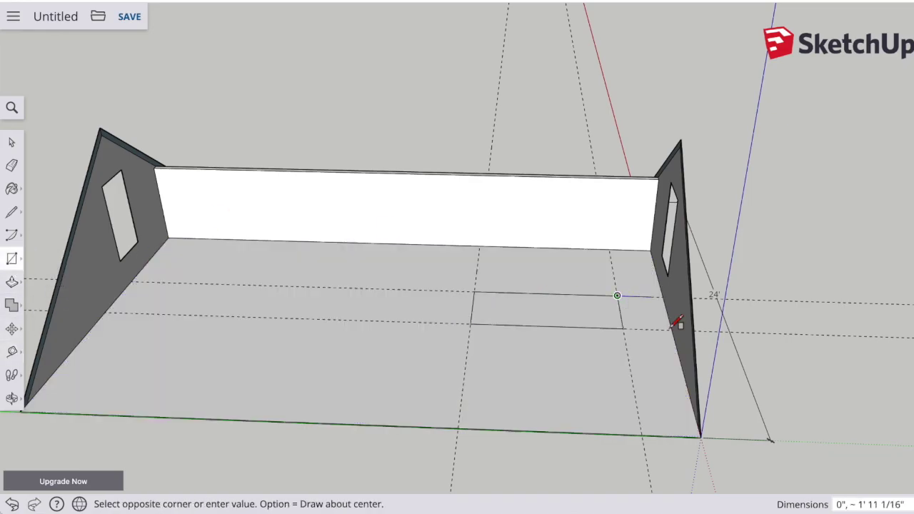
{"action": "left_click", "coordinate": [672, 329]}
{"action": "left_click", "coordinate": [11, 143]}
{"action": "left_click", "coordinate": [520, 303]}
{"action": "key", "text": "Delete"}
Push the landing rectangle down below the floor level.
{"action": "left_click", "coordinate": [11, 282]}
{"action": "left_click", "coordinate": [657, 313]}
{"action": "left_click", "coordinate": [12, 143]}
{"action": "scroll", "coordinate": [621, 315], "scroll_direction": "up", "scroll_amount": 5}
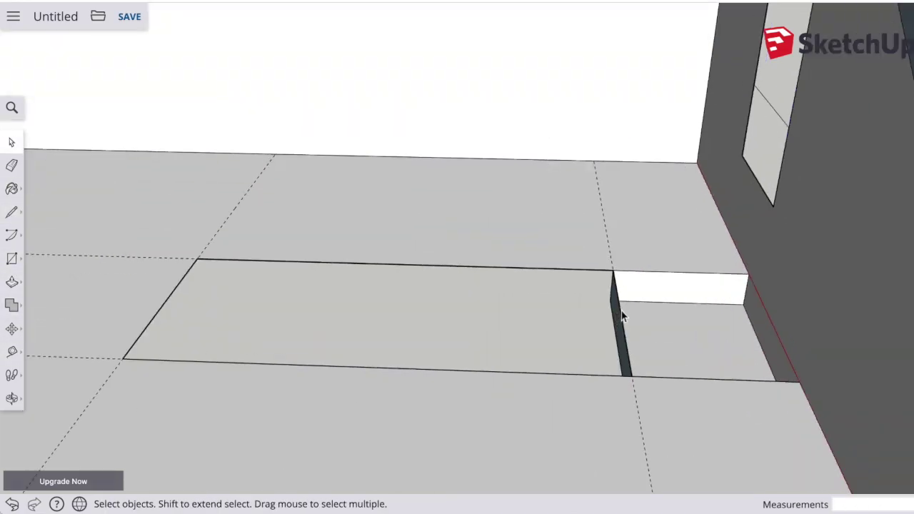
{"action": "scroll", "coordinate": [621, 316], "scroll_direction": "down", "scroll_amount": 5}
{"action": "middle_click_drag", "start_coordinate": [514, 283], "coordinate": [303, 339]}
{"action": "left_click", "coordinate": [12, 259]}
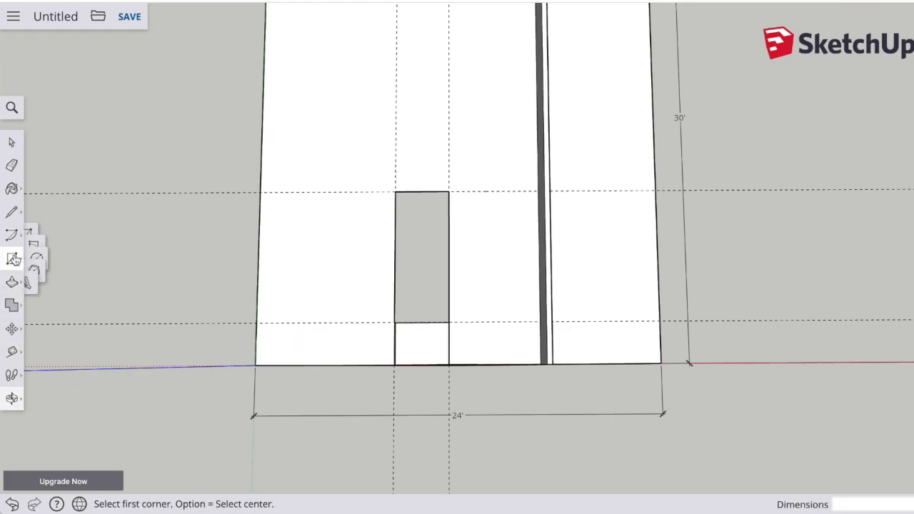
{"action": "left_click", "coordinate": [449, 322]}
{"action": "key", "text": "Escape"}
Place guides 5" outside the stair opening, along its long edge facing the knee wall and its short edge farthest from the front gable.
{"action": "key", "text": "t"}
{"action": "left_click", "coordinate": [449, 232]}
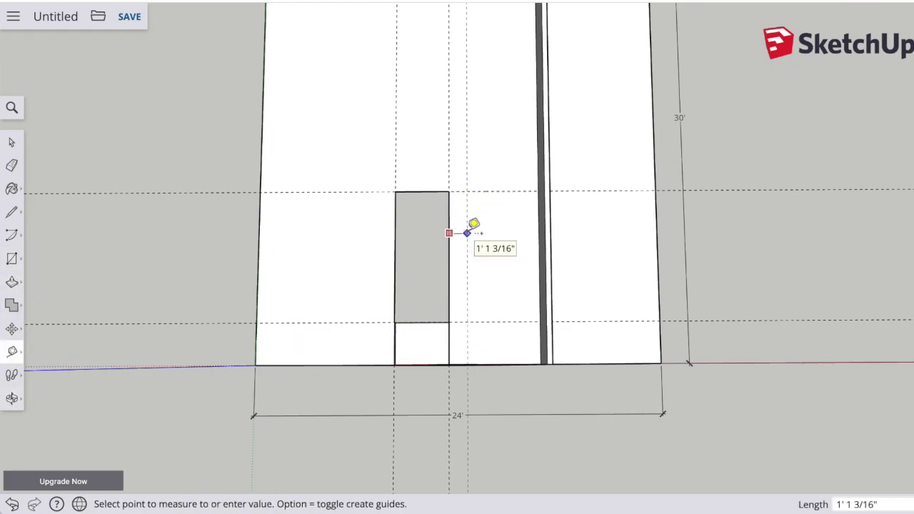
{"action": "key", "text": "Return"}
{"action": "left_click", "coordinate": [480, 191]}
{"action": "type", "text": "5"}
{"action": "key", "text": "Return"}
Draw the half wall's outline along the 5" guides, around the stair opening's long and far short edges, closing at its far corner.
{"action": "scroll", "coordinate": [443, 233], "scroll_direction": "up", "scroll_amount": 5}
{"action": "scroll", "coordinate": [444, 230], "scroll_direction": "down", "scroll_amount": 3}
{"action": "key", "text": "l"}
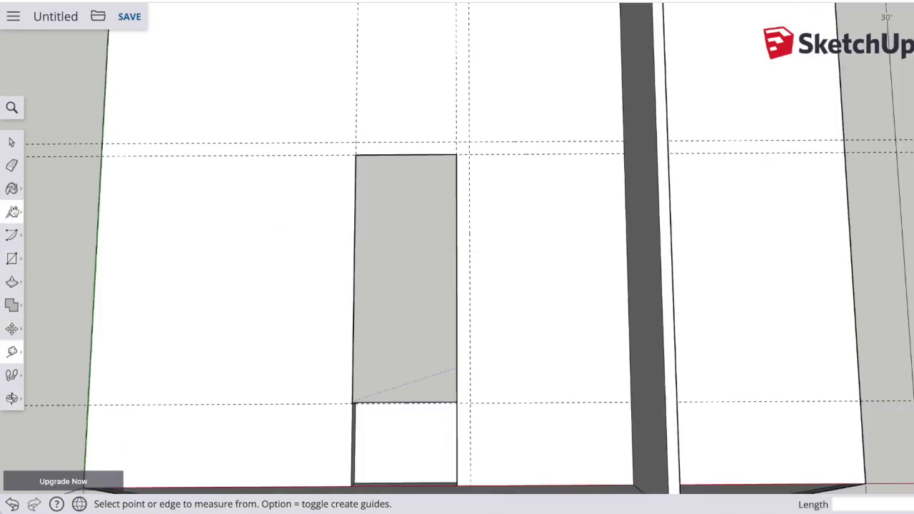
{"action": "left_click", "coordinate": [470, 403]}
{"action": "left_click", "coordinate": [470, 142]}
{"action": "left_click", "coordinate": [356, 142]}
{"action": "left_click", "coordinate": [356, 154]}
Place a lengthwise guide across the stair opening and draw a short line along it to shorten the half wall's return strip.
{"action": "left_click", "coordinate": [12, 352]}
{"action": "left_click", "coordinate": [457, 165]}
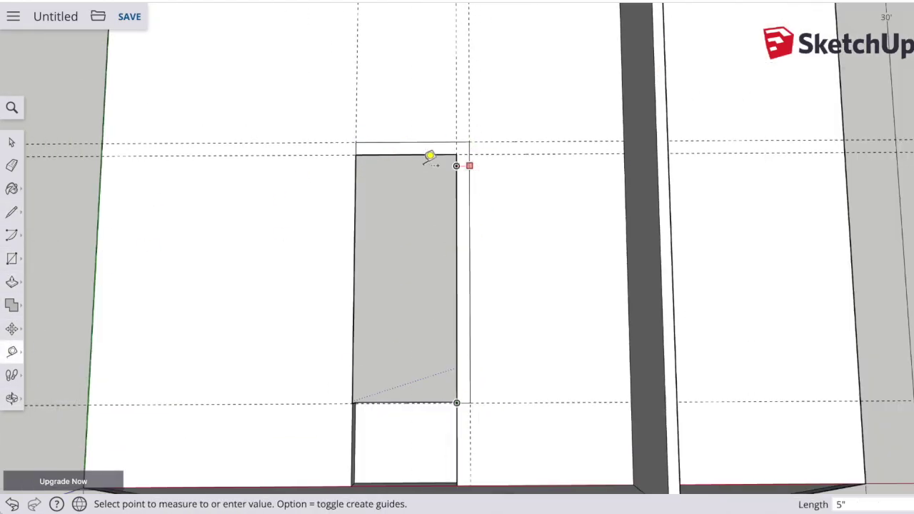
{"action": "left_click", "coordinate": [379, 165]}
{"action": "left_click", "coordinate": [12, 212]}
{"action": "left_click", "coordinate": [379, 143]}
{"action": "left_click", "coordinate": [379, 154]}
{"action": "key", "text": "space"}
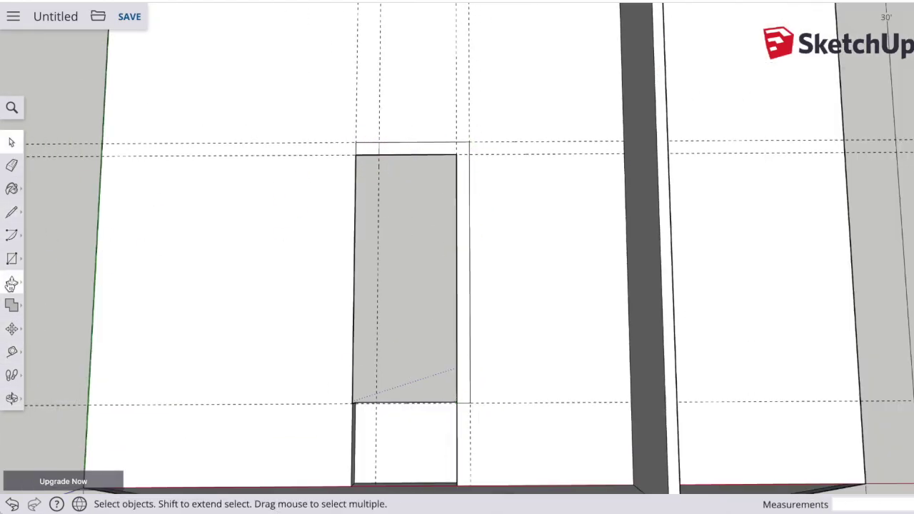
Extrude the L-shaped strip around the stair opening 3' upward as a half wall.
{"action": "left_click", "coordinate": [12, 282]}
{"action": "left_click", "coordinate": [463, 196]}
{"action": "type", "text": "3'"}
{"action": "key", "text": "Return"}
{"action": "left_click", "coordinate": [12, 399]}
{"action": "left_click_drag", "start_coordinate": [307, 275], "coordinate": [649, 221]}
{"action": "scroll", "coordinate": [650, 221], "scroll_direction": "down", "scroll_amount": 5}
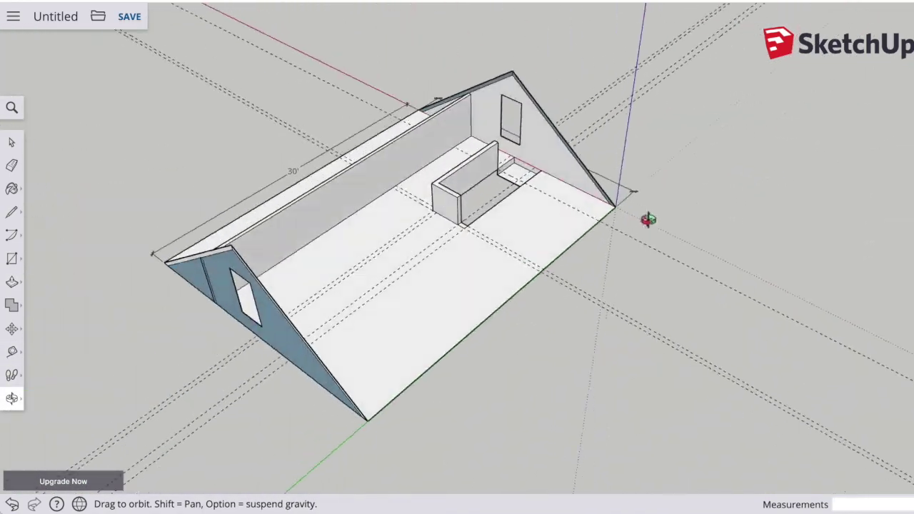
{"action": "scroll", "coordinate": [494, 204], "scroll_direction": "up", "scroll_amount": 5}
{"action": "middle_click_drag", "start_coordinate": [493, 205], "coordinate": [629, 262]}
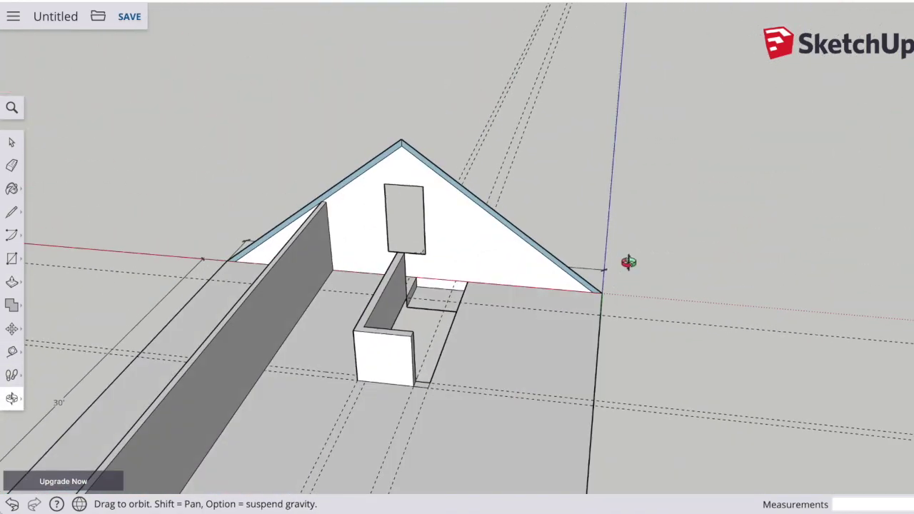
{"action": "left_click", "coordinate": [12, 352]}
{"action": "left_click", "coordinate": [611, 184]}
{"action": "key", "text": "Escape"}
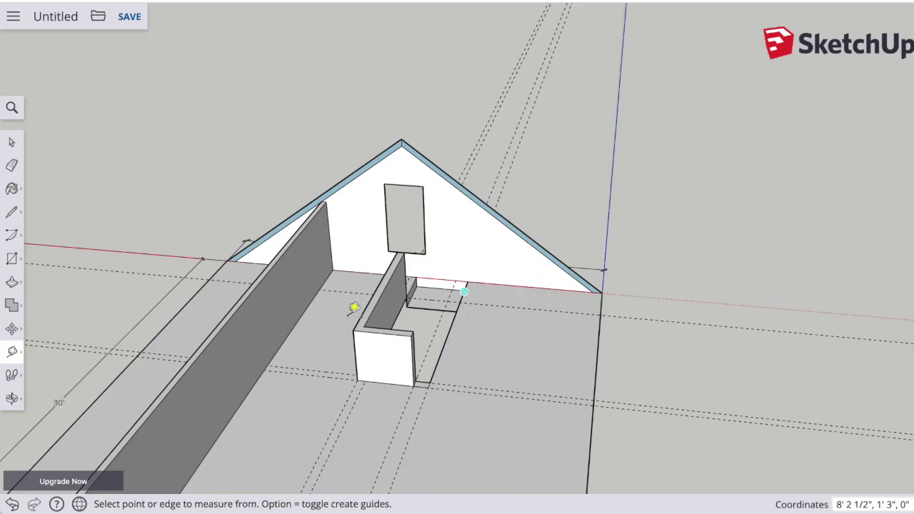
Place a vertical guide on the front gable's inner face, where the landing's edge opposite the half wall meets the gable.
{"action": "left_click", "coordinate": [13, 398]}
{"action": "left_click_drag", "start_coordinate": [400, 285], "coordinate": [478, 275]}
{"action": "left_click", "coordinate": [12, 352]}
{"action": "left_click", "coordinate": [604, 185]}
{"action": "scroll", "coordinate": [465, 286], "scroll_direction": "up", "scroll_amount": 6}
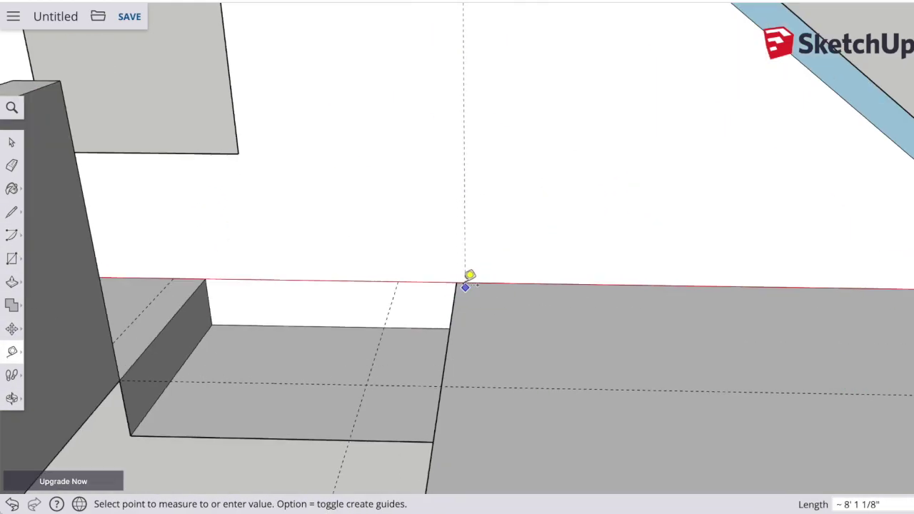
{"action": "left_click", "coordinate": [465, 286]}
{"action": "scroll", "coordinate": [465, 286], "scroll_direction": "down", "scroll_amount": 6}
Place a parallel vertical guide 10' 10" from the gable's vertical guide, just past the stair opening's far end.
{"action": "left_click", "coordinate": [11, 399]}
{"action": "left_click_drag", "start_coordinate": [165, 372], "coordinate": [227, 392]}
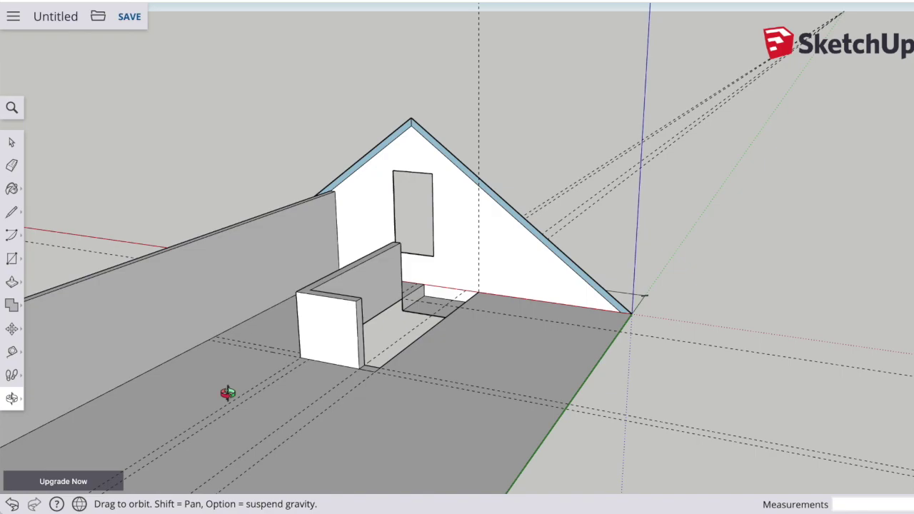
{"action": "left_click", "coordinate": [12, 351]}
{"action": "left_click", "coordinate": [479, 235]}
{"action": "left_click", "coordinate": [379, 360]}
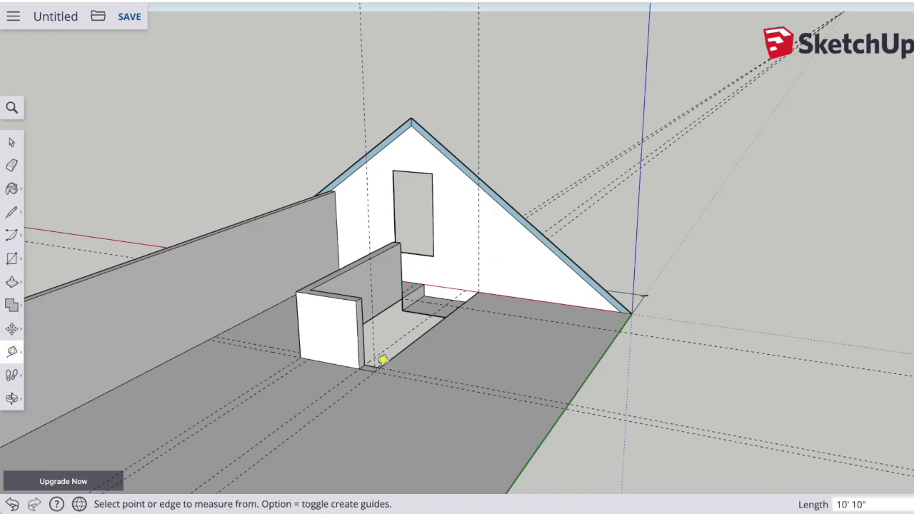
Draw an upright 5' 8 7/8" by 10' 10" rectangle along the stair opening's open side, from its far corner to the front gable's roof slope.
{"action": "left_click", "coordinate": [11, 258]}
{"action": "scroll", "coordinate": [379, 369], "scroll_direction": "up", "scroll_amount": 5}
{"action": "left_click", "coordinate": [380, 370]}
{"action": "scroll", "coordinate": [584, 8], "scroll_direction": "down", "scroll_amount": 3}
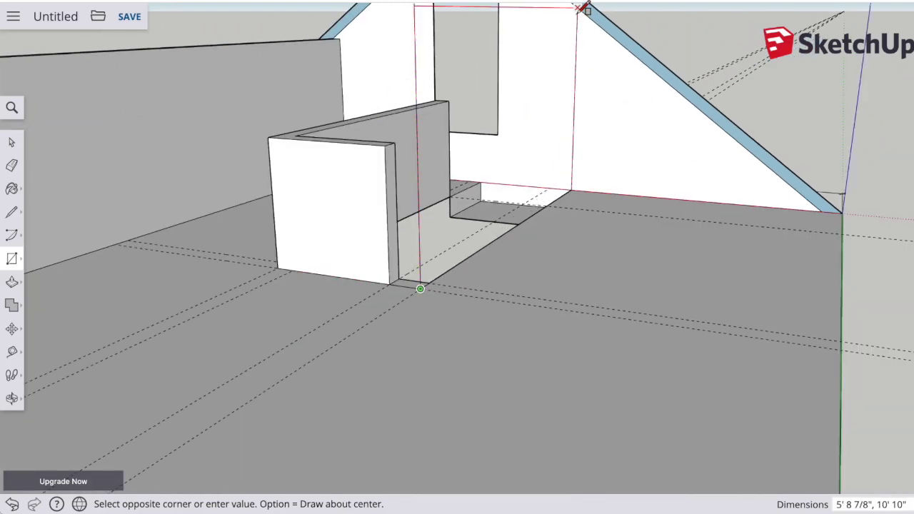
{"action": "left_click", "coordinate": [584, 8]}
{"action": "mouse_move", "coordinate": [307, 279]}
{"action": "middle_mouse_down"}
{"action": "mouse_move", "coordinate": [488, 306]}
{"action": "mouse_move", "coordinate": [465, 347]}
{"action": "mouse_move", "coordinate": [349, 338]}
{"action": "mouse_move", "coordinate": [557, 273]}
{"action": "middle_mouse_up"}
{"action": "key", "text": "p"}
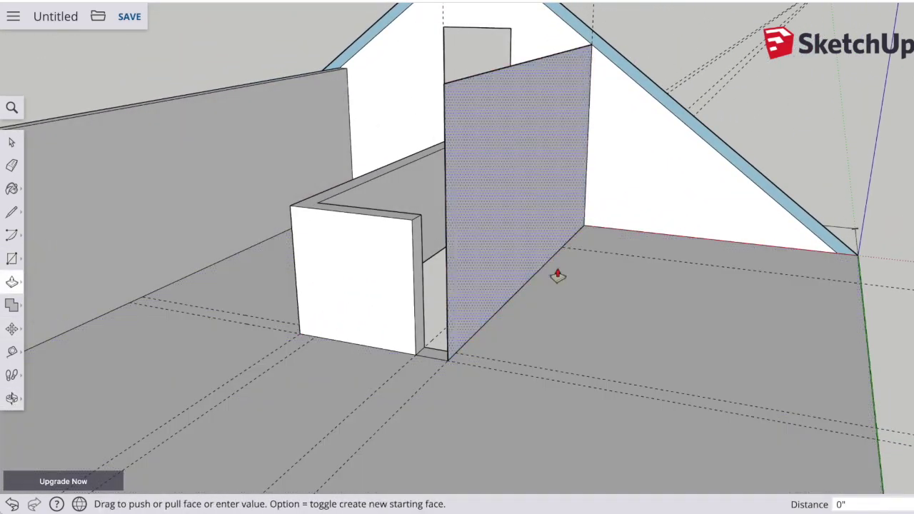
{"action": "key", "text": "Escape"}
{"action": "middle_click_drag", "start_coordinate": [504, 347], "coordinate": [385, 262]}
{"action": "left_click", "coordinate": [384, 261]}
{"action": "key", "text": "Escape"}
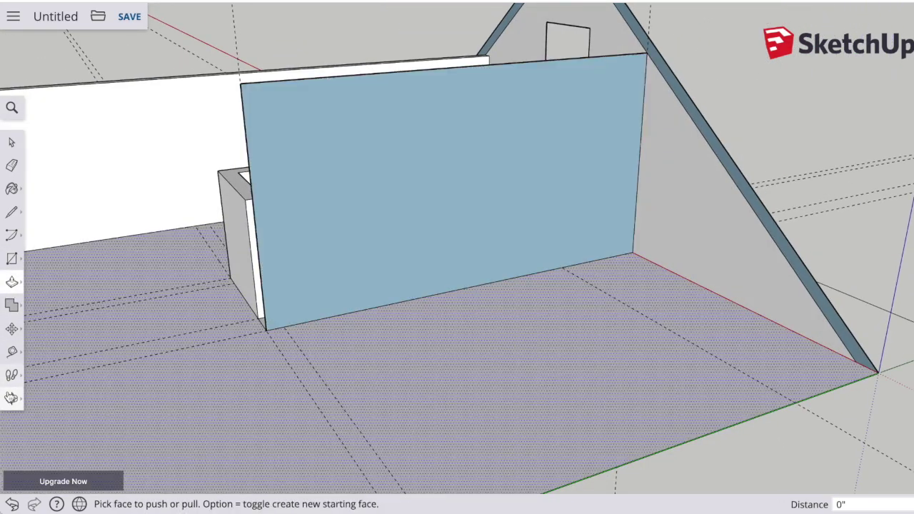
Place a guide 5" outside the stair wall's base and draw a second upright rectangle on it, parallel to the first.
{"action": "middle_click_drag", "start_coordinate": [429, 328], "coordinate": [419, 270]}
{"action": "left_click", "coordinate": [11, 352]}
{"action": "left_click", "coordinate": [524, 296]}
{"action": "type", "text": "5"}
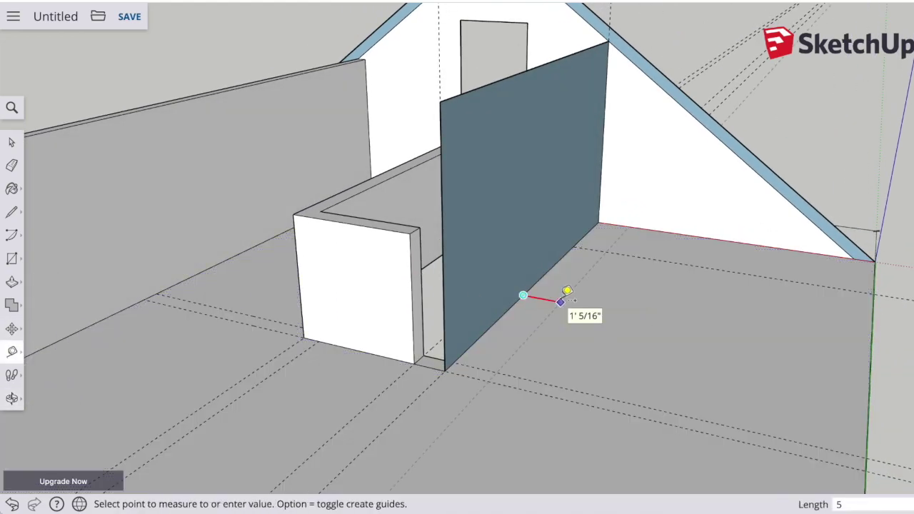
{"action": "key", "text": "Return"}
{"action": "left_click", "coordinate": [12, 258]}
{"action": "left_click", "coordinate": [463, 372]}
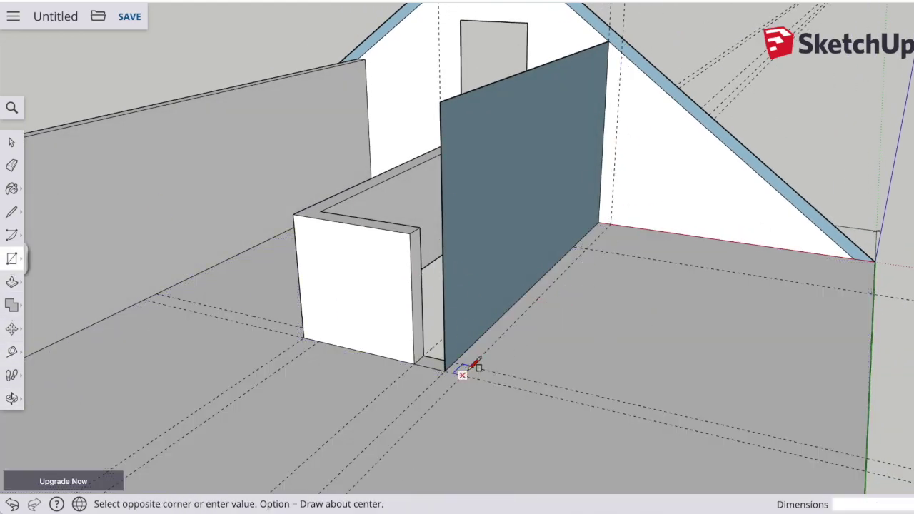
{"action": "left_click", "coordinate": [609, 41]}
Close the top between the two upright rectangles to form a solid stair wall.
{"action": "left_click", "coordinate": [461, 120]}
{"action": "left_click", "coordinate": [608, 43]}
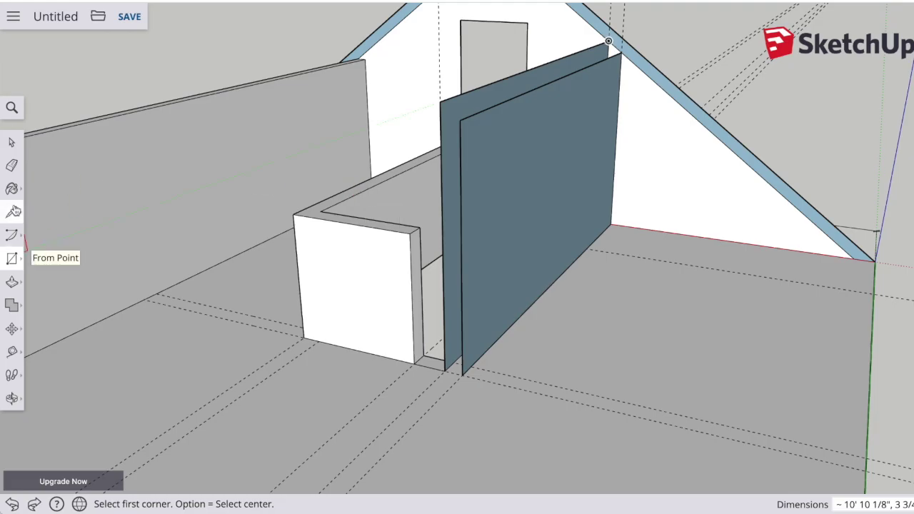
{"action": "left_click", "coordinate": [12, 212]}
{"action": "middle_click_drag", "start_coordinate": [612, 169], "coordinate": [410, 253]}
{"action": "key", "text": "space"}
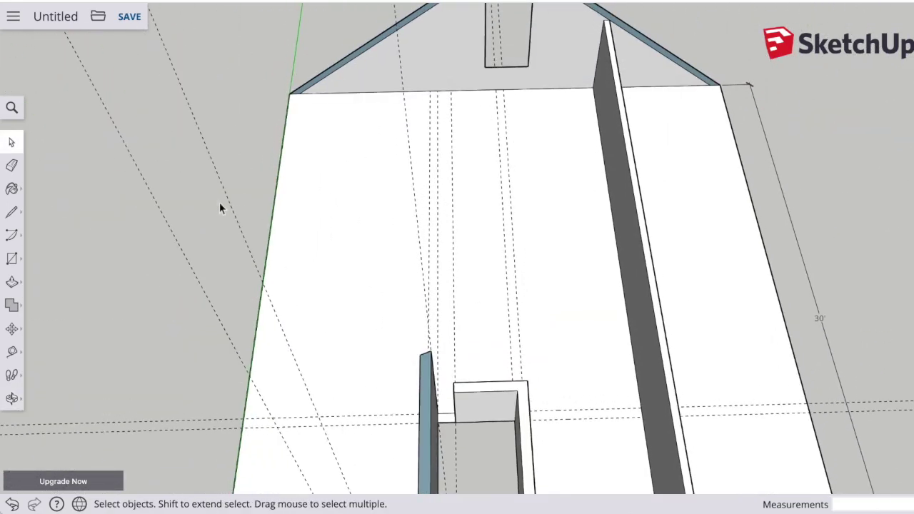
Place lengthwise floor guides 6' 4" in from the long edge opposite the knee wall and another 3.5" further in.
{"action": "middle_click_drag", "start_coordinate": [308, 302], "coordinate": [307, 257]}
{"action": "left_click", "coordinate": [12, 351]}
{"action": "left_click", "coordinate": [274, 208]}
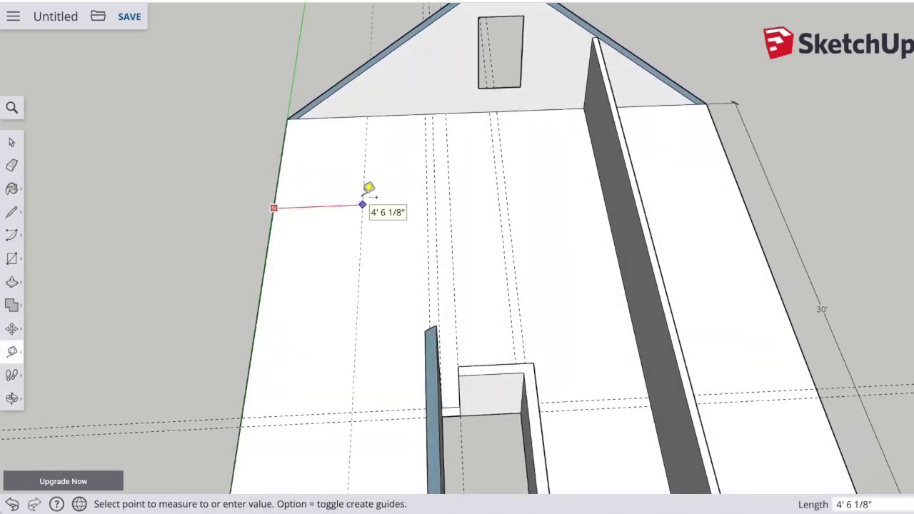
{"action": "type", "text": "6'4\""}
{"action": "key", "text": "Return"}
{"action": "middle_click_drag", "start_coordinate": [368, 188], "coordinate": [369, 366]}
{"action": "left_click", "coordinate": [380, 337]}
{"action": "type", "text": "3.5\""}
{"action": "key", "text": "Return"}
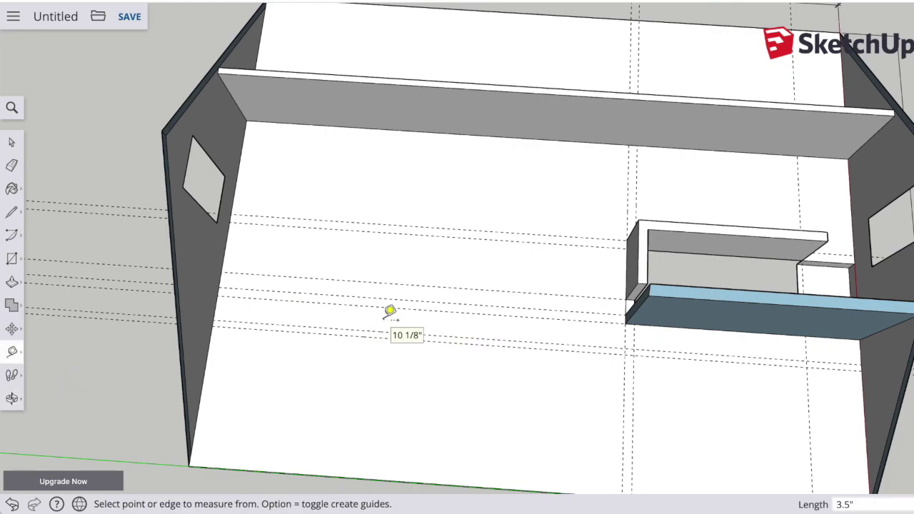
Place two vertical guides on the back gable's inner face, where the two new lengthwise floor guides meet it.
{"action": "middle_click_drag", "start_coordinate": [383, 319], "coordinate": [197, 120]}
{"action": "left_click", "coordinate": [253, 163]}
{"action": "left_click", "coordinate": [217, 274]}
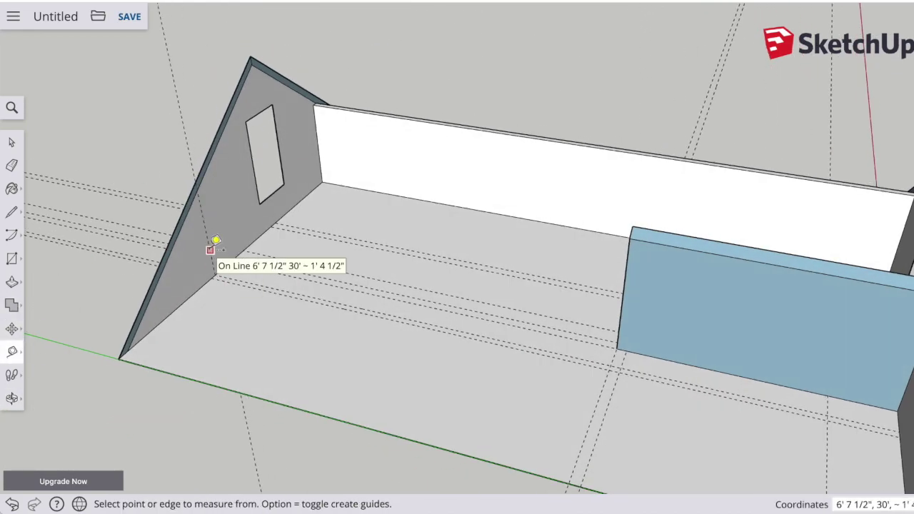
{"action": "scroll", "coordinate": [210, 250], "scroll_direction": "up", "scroll_amount": 5}
{"action": "left_click", "coordinate": [211, 250]}
{"action": "left_click", "coordinate": [212, 333]}
{"action": "scroll", "coordinate": [294, 272], "scroll_direction": "down", "scroll_amount": 3}
Build a slope-topped interior wall from the back gable's vertical guides to the cross guides past the stair opening.
{"action": "key", "text": "l"}
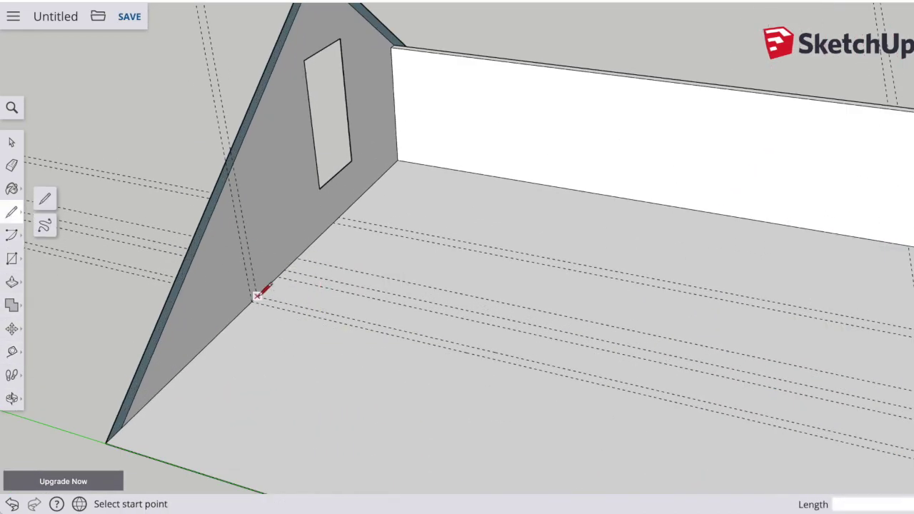
{"action": "left_click", "coordinate": [260, 295]}
{"action": "scroll", "coordinate": [281, 238], "scroll_direction": "up", "scroll_amount": 3}
{"action": "middle_click_drag", "start_coordinate": [281, 238], "coordinate": [150, 122]}
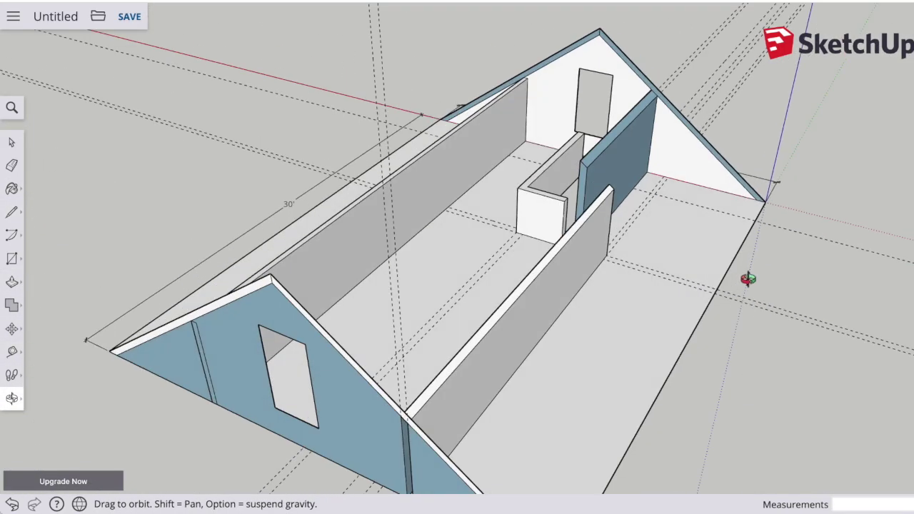
Place two guides along the roof slope across the gap between the new interior wall's end and the stair wall.
{"action": "middle_click_drag", "start_coordinate": [748, 279], "coordinate": [432, 227]}
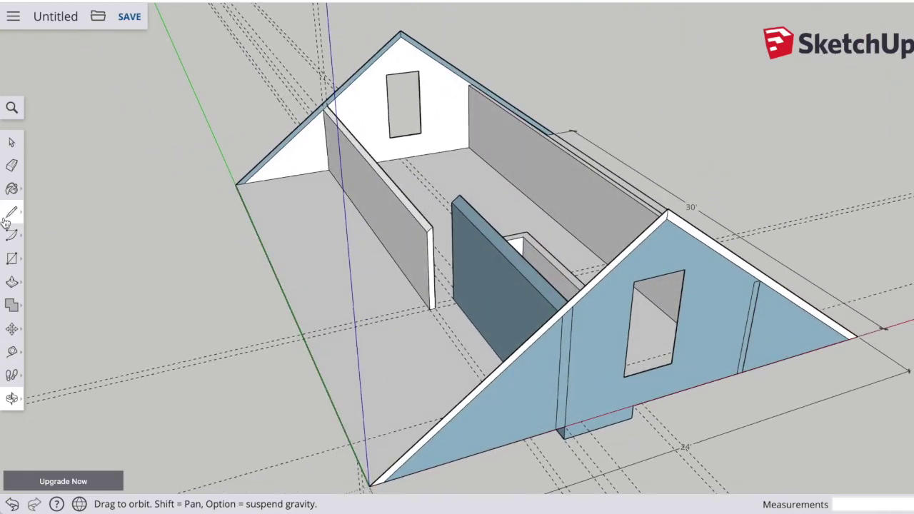
{"action": "left_click", "coordinate": [432, 226]}
{"action": "left_click", "coordinate": [11, 352]}
{"action": "scroll", "coordinate": [442, 215], "scroll_direction": "up", "scroll_amount": 10}
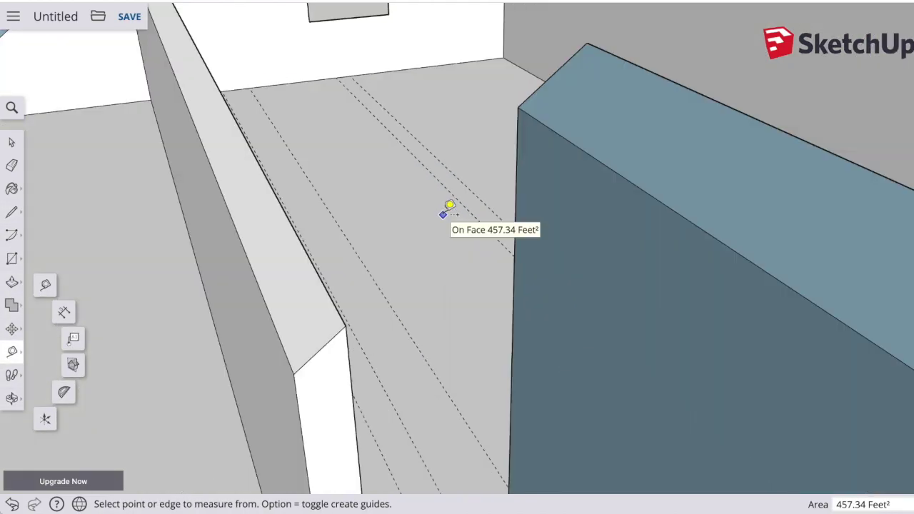
{"action": "scroll", "coordinate": [443, 215], "scroll_direction": "down", "scroll_amount": 7}
{"action": "left_click", "coordinate": [472, 183]}
{"action": "left_click", "coordinate": [460, 193]}
{"action": "scroll", "coordinate": [467, 190], "scroll_direction": "up", "scroll_amount": 5}
{"action": "scroll", "coordinate": [352, 320], "scroll_direction": "up", "scroll_amount": 5}
{"action": "left_click", "coordinate": [353, 313]}
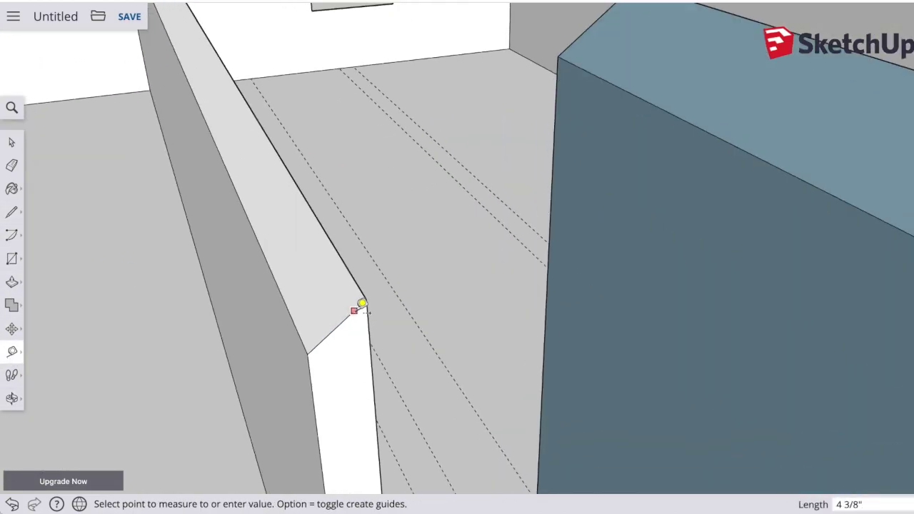
{"action": "left_click", "coordinate": [368, 303]}
{"action": "left_click", "coordinate": [582, 34]}
Draw a sloped top line and a vertical edge to close the first face of the wall joining the stair wall and interior wall.
{"action": "key", "text": "l"}
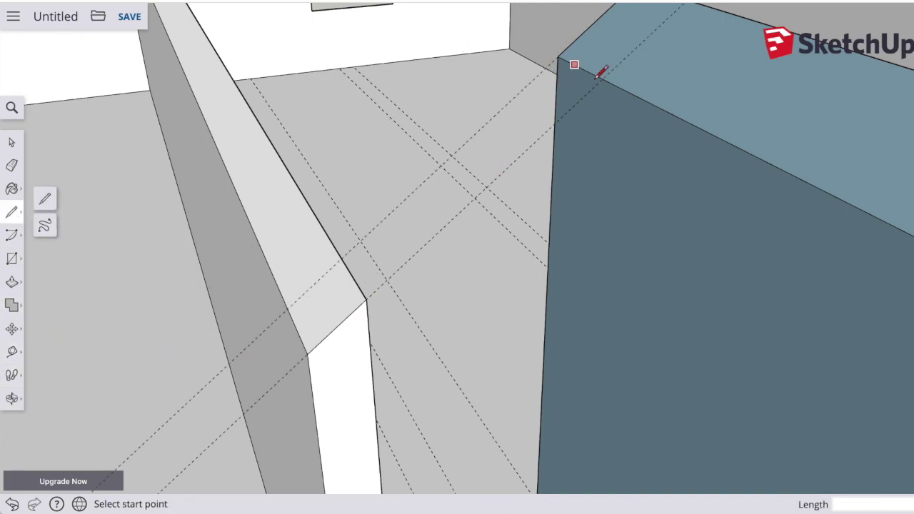
{"action": "left_click", "coordinate": [561, 55]}
{"action": "left_click", "coordinate": [363, 302]}
{"action": "mouse_move", "coordinate": [351, 250]}
{"action": "middle_mouse_down"}
{"action": "mouse_move", "coordinate": [554, 279]}
{"action": "mouse_move", "coordinate": [204, 372]}
{"action": "middle_mouse_up"}
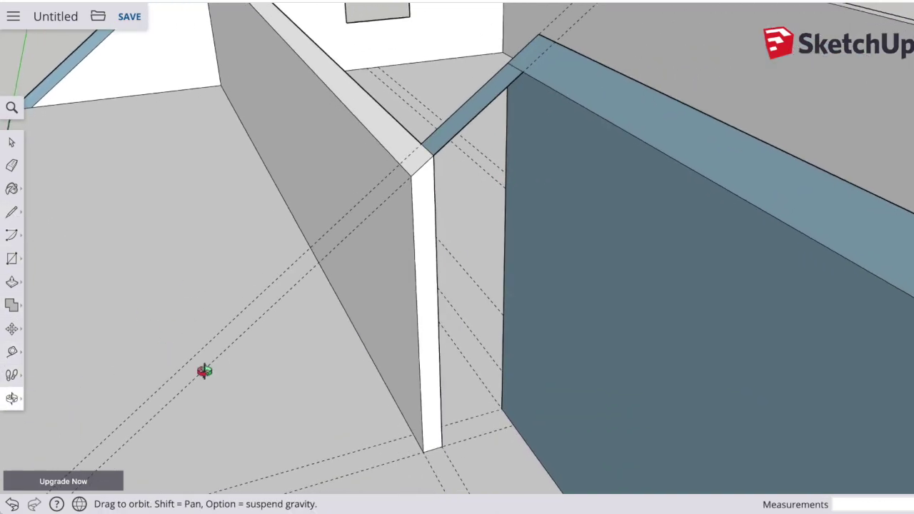
{"action": "left_click", "coordinate": [523, 71]}
{"action": "left_click", "coordinate": [509, 410]}
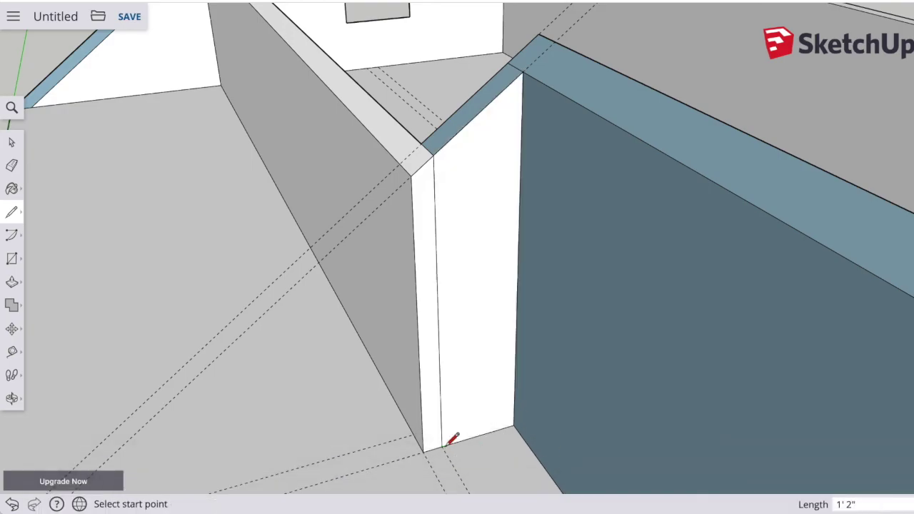
Draw the floor line and vertical edge on the opposite side of the joining wall to close its second face.
{"action": "mouse_move", "coordinate": [451, 434]}
{"action": "middle_mouse_down"}
{"action": "mouse_move", "coordinate": [579, 143]}
{"action": "mouse_move", "coordinate": [690, 240]}
{"action": "mouse_move", "coordinate": [678, 246]}
{"action": "middle_mouse_up"}
{"action": "mouse_move", "coordinate": [29, 210]}
{"action": "left_click", "coordinate": [540, 353]}
{"action": "left_click", "coordinate": [593, 355]}
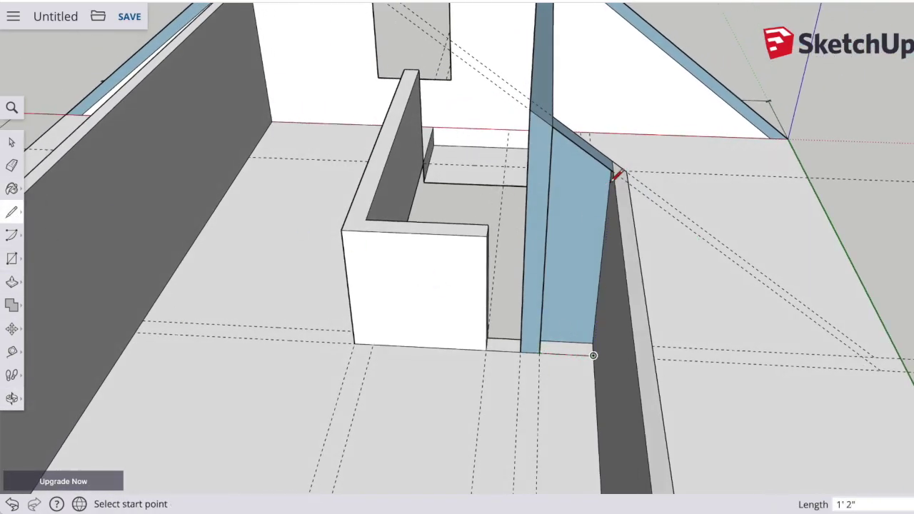
{"action": "left_click", "coordinate": [612, 171]}
{"action": "left_click", "coordinate": [593, 355]}
Draw a vertical line from the half wall's end up to the roof slope, extending the joining wall's face to the half wall.
{"action": "left_click", "coordinate": [12, 399]}
{"action": "mouse_move", "coordinate": [139, 304]}
{"action": "left_mouse_down"}
{"action": "mouse_move", "coordinate": [253, 301]}
{"action": "mouse_move", "coordinate": [218, 303]}
{"action": "left_mouse_up"}
{"action": "left_click", "coordinate": [12, 352]}
{"action": "double_click", "coordinate": [514, 271]}
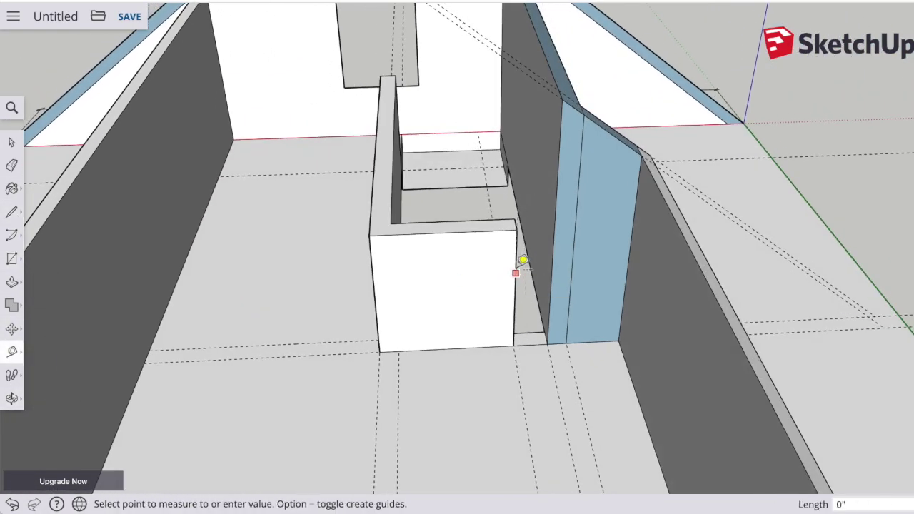
{"action": "left_click", "coordinate": [12, 212]}
{"action": "left_click", "coordinate": [523, 71]}
{"action": "left_click", "coordinate": [516, 229]}
{"action": "left_click", "coordinate": [522, 71]}
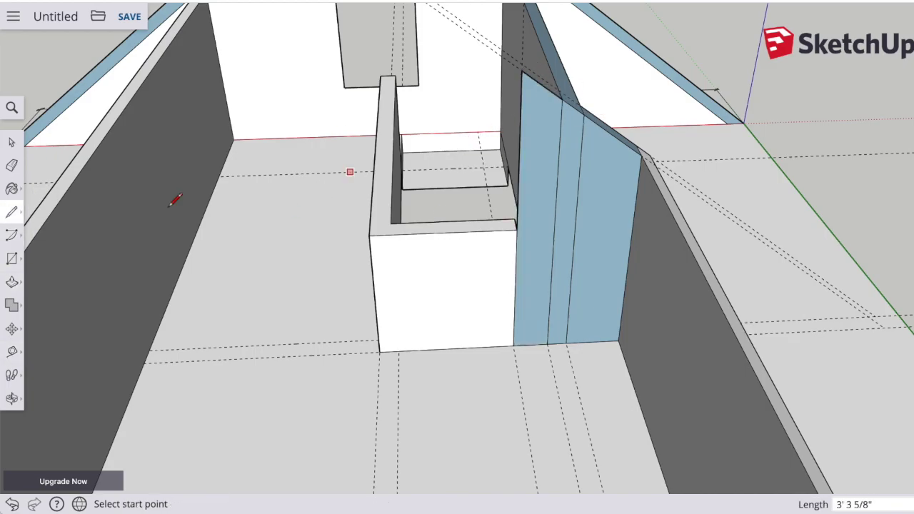
Place a vertical guide through the inner corner of the half wall's end for the wall extension's inside face.
{"action": "left_click", "coordinate": [12, 399]}
{"action": "mouse_move", "coordinate": [214, 286]}
{"action": "left_mouse_down"}
{"action": "mouse_move", "coordinate": [633, 201]}
{"action": "mouse_move", "coordinate": [646, 216]}
{"action": "mouse_move", "coordinate": [779, 223]}
{"action": "left_mouse_up"}
{"action": "left_click", "coordinate": [11, 351]}
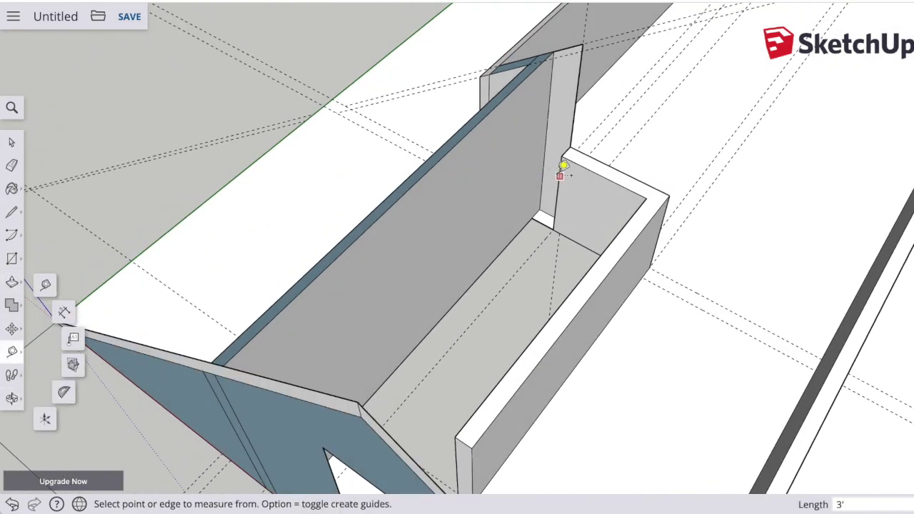
{"action": "left_click", "coordinate": [560, 175]}
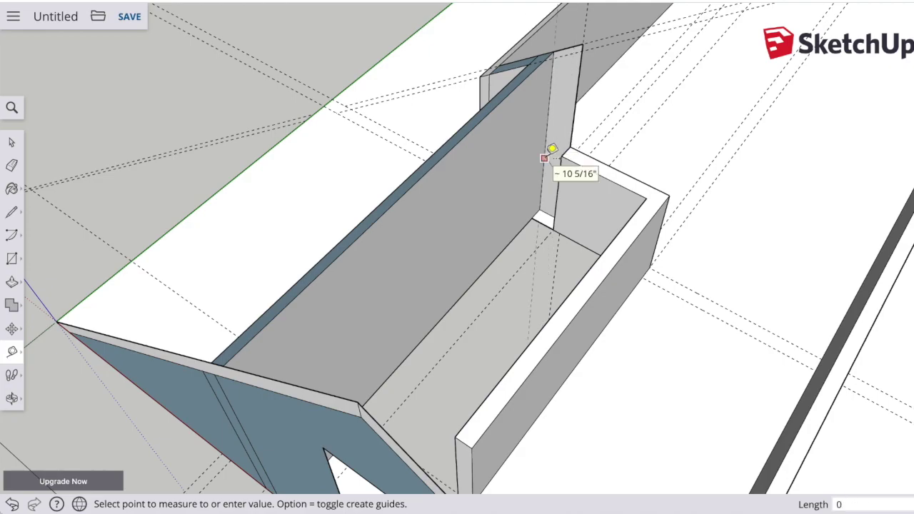
{"action": "left_click", "coordinate": [563, 156]}
Trace the wall extension's inside face from the half wall's inner corner up to the slope and down beside the stair wall.
{"action": "left_click", "coordinate": [13, 212]}
{"action": "left_click", "coordinate": [562, 155]}
{"action": "left_click", "coordinate": [573, 54]}
{"action": "left_click", "coordinate": [546, 61]}
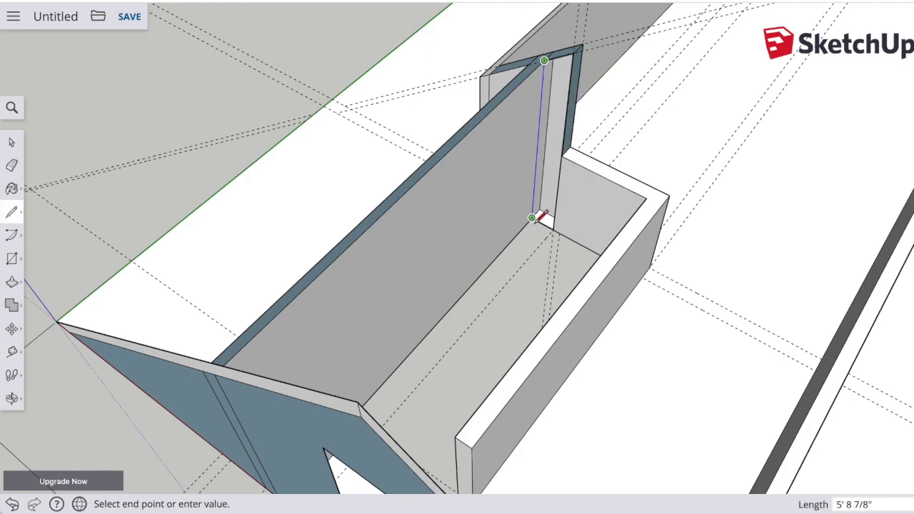
{"action": "left_click", "coordinate": [533, 218]}
Delete all construction guides from the model.
{"action": "left_click", "coordinate": [13, 398]}
{"action": "left_click_drag", "start_coordinate": [429, 247], "coordinate": [394, 141]}
{"action": "scroll", "coordinate": [574, 130], "scroll_direction": "down", "scroll_amount": 3}
{"action": "left_click", "coordinate": [912, 286]}
{"action": "left_click", "coordinate": [831, 322]}
{"action": "left_click_drag", "start_coordinate": [400, 197], "coordinate": [510, 181]}
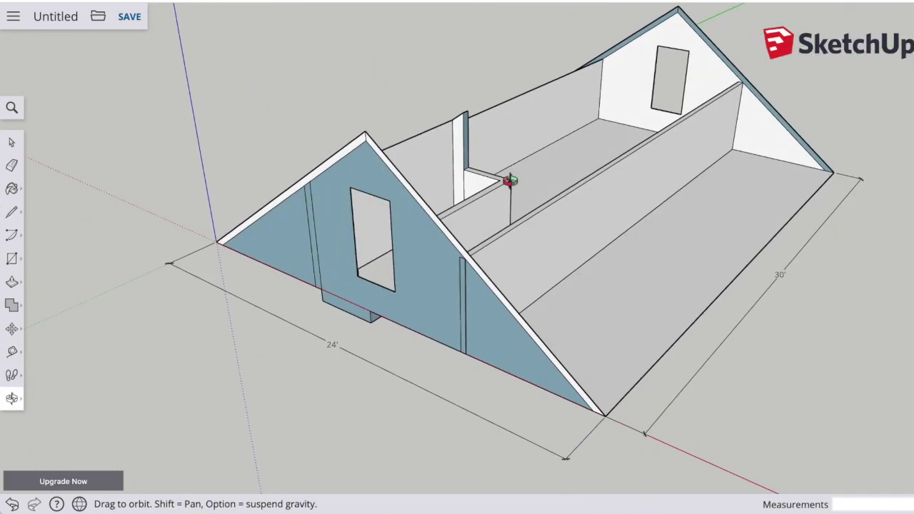
Place horizontal guides on the knee wall's inner face, 13.5" above the floor and 24" above the first guide.
{"action": "middle_click_drag", "start_coordinate": [510, 180], "coordinate": [761, 249]}
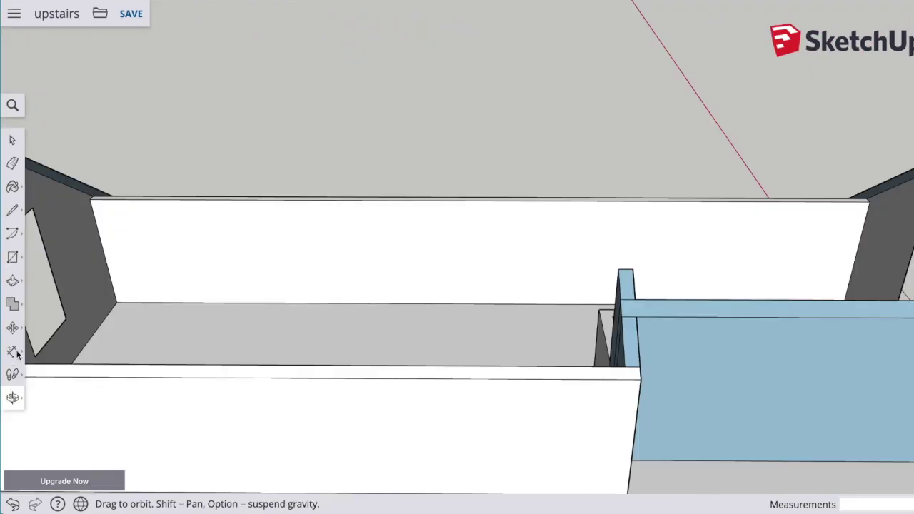
{"action": "left_click", "coordinate": [12, 351]}
{"action": "left_click", "coordinate": [277, 303]}
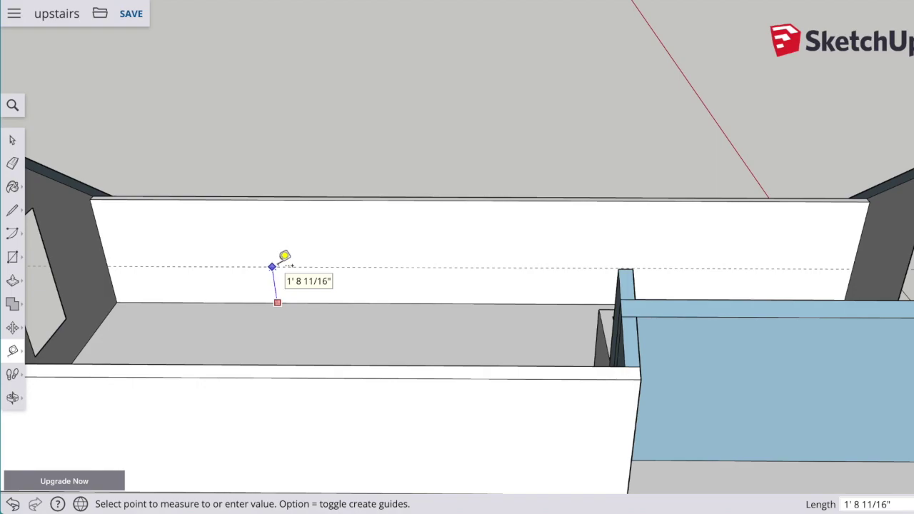
{"action": "type", "text": "13.5"}
{"action": "key", "text": "Return"}
{"action": "left_click", "coordinate": [277, 280]}
{"action": "type", "text": "24"}
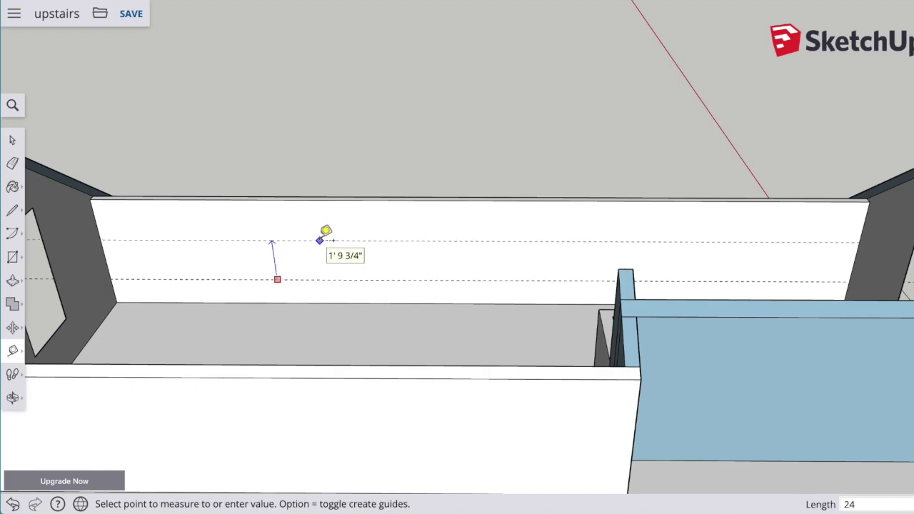
{"action": "key", "text": "Return"}
Lay out four 3' 10 1/2" by 2' window rectangles around a vertical guide at the knee wall's midpoint, and delete all guides.
{"action": "left_click", "coordinate": [94, 219]}
{"action": "left_click", "coordinate": [479, 240]}
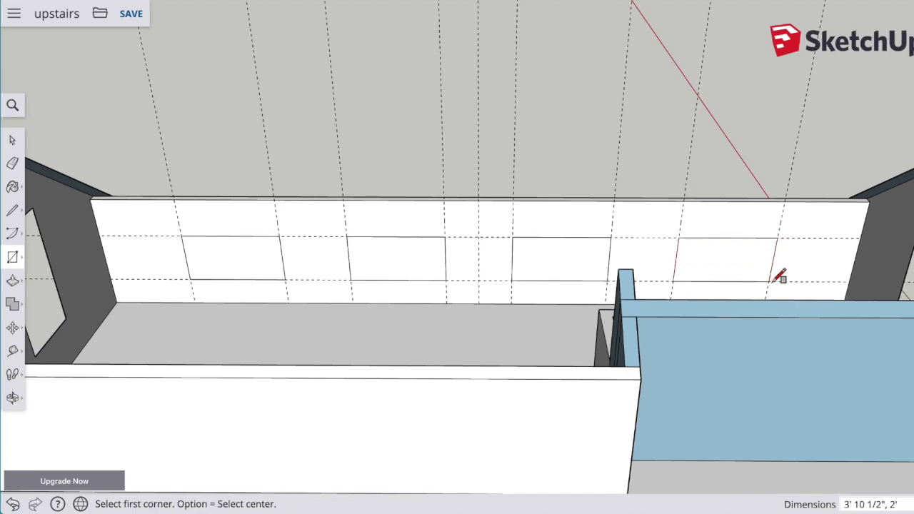
{"action": "left_click", "coordinate": [841, 323]}
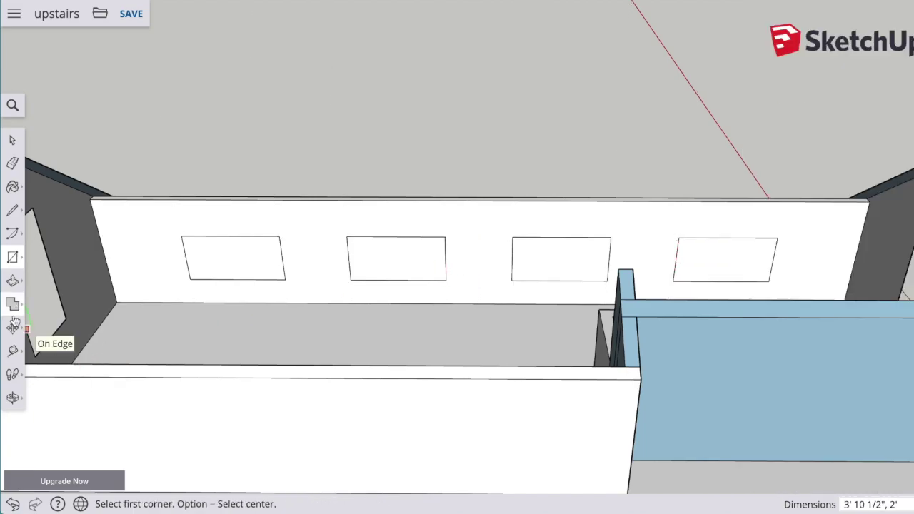
Push the window rectangle nearest the back gable 3 1/2" into the knee wall.
{"action": "left_click", "coordinate": [13, 398]}
{"action": "left_click_drag", "start_coordinate": [200, 304], "coordinate": [357, 257]}
{"action": "scroll", "coordinate": [398, 212], "scroll_direction": "up", "scroll_amount": 8}
{"action": "left_click", "coordinate": [13, 281]}
{"action": "left_click", "coordinate": [365, 243]}
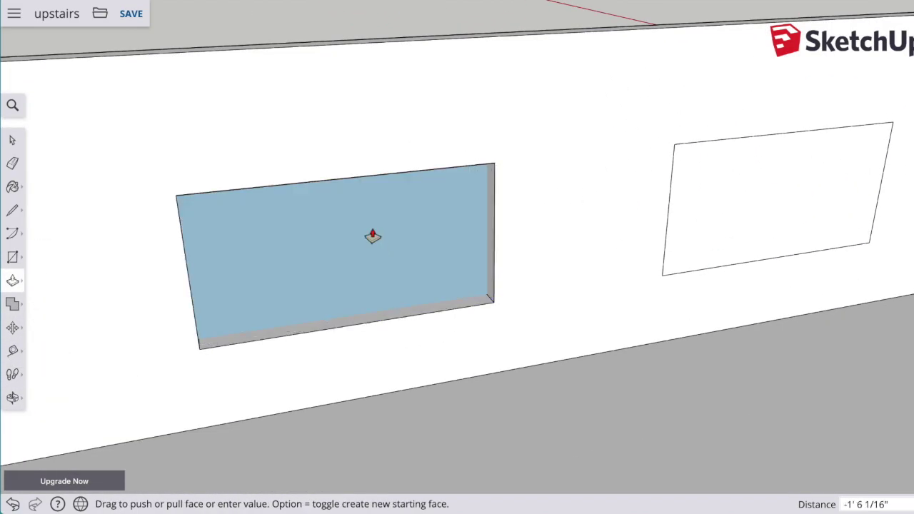
{"action": "left_click", "coordinate": [395, 259]}
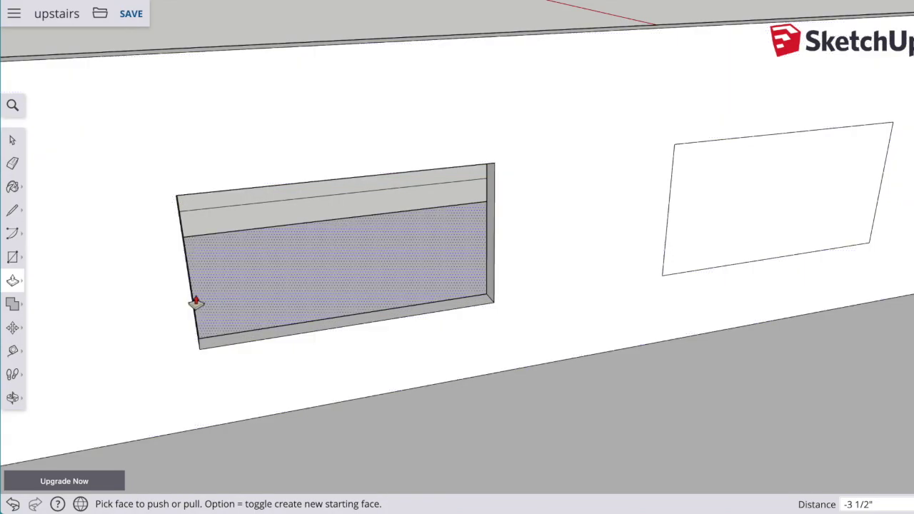
Undo the window push and push the same rectangle back through the knee wall's thickness again.
{"action": "key", "text": "super+z"}
{"action": "left_click", "coordinate": [477, 294]}
{"action": "left_click", "coordinate": [473, 288]}
{"action": "key", "text": "super+z"}
{"action": "left_click", "coordinate": [426, 289]}
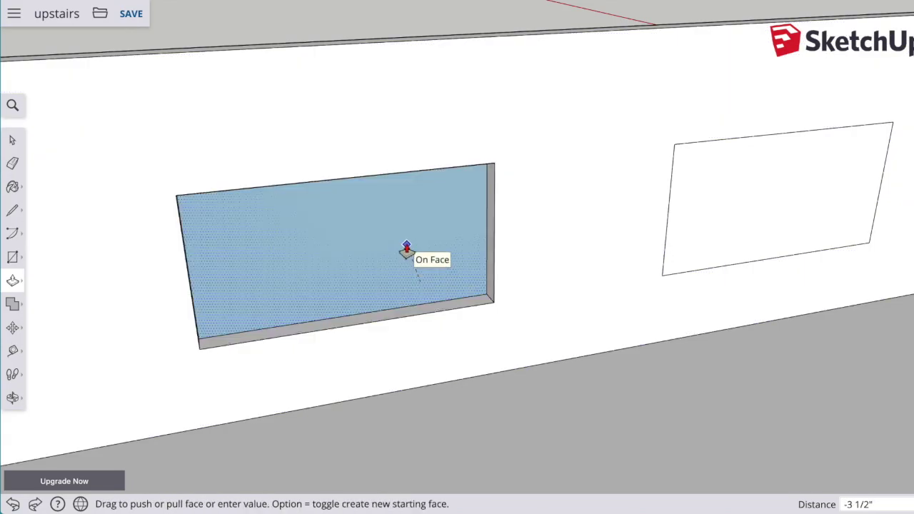
{"action": "scroll", "coordinate": [139, 240], "scroll_direction": "down", "scroll_amount": 1}
{"action": "left_click", "coordinate": [145, 222]}
{"action": "left_click", "coordinate": [239, 276]}
{"action": "key", "text": "super+z"}
Try to delete the face behind the first window opening, and undo the deletion.
{"action": "left_click", "coordinate": [13, 398]}
{"action": "left_click_drag", "start_coordinate": [139, 257], "coordinate": [225, 357]}
{"action": "key", "text": "space"}
{"action": "left_click", "coordinate": [535, 267]}
{"action": "key", "text": "Delete"}
{"action": "left_click", "coordinate": [13, 398]}
{"action": "left_click_drag", "start_coordinate": [193, 300], "coordinate": [207, 285]}
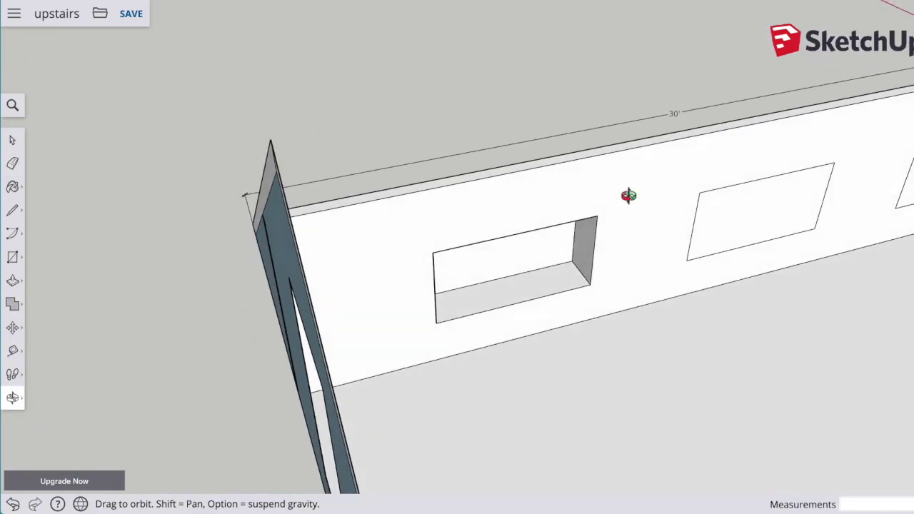
{"action": "key", "text": "super+z"}
{"action": "key", "text": "super+z"}
Push the window rectangle beside the first opening into the knee wall.
{"action": "scroll", "coordinate": [518, 260], "scroll_direction": "up", "scroll_amount": 5}
{"action": "scroll", "coordinate": [529, 263], "scroll_direction": "down", "scroll_amount": 4}
{"action": "left_click", "coordinate": [13, 281]}
{"action": "left_click", "coordinate": [466, 289]}
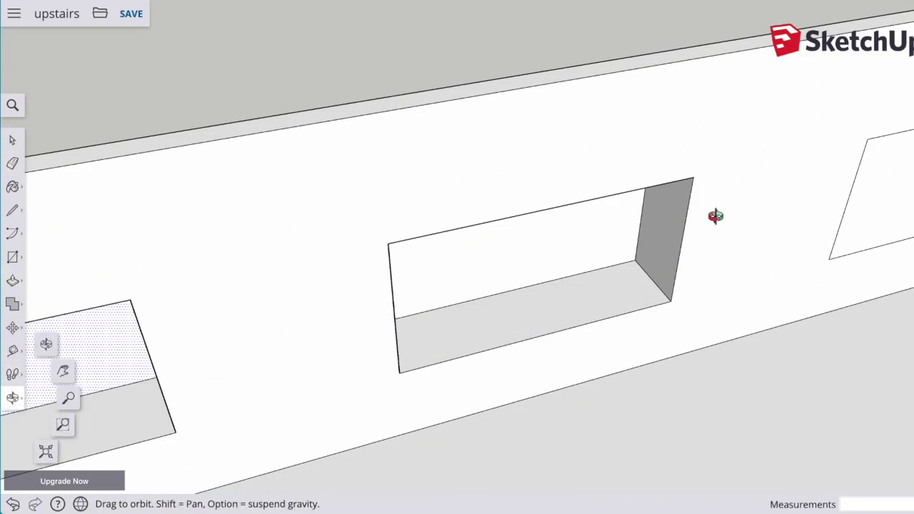
Push the third window rectangle 12" into the knee wall.
{"action": "left_click_drag", "start_coordinate": [716, 215], "coordinate": [297, 286]}
{"action": "left_click", "coordinate": [12, 281]}
{"action": "left_click", "coordinate": [604, 250]}
{"action": "type", "text": "12"}
{"action": "key", "text": "Return"}
Push the last window rectangle, nearest the far gable, 12" into the knee wall.
{"action": "left_click", "coordinate": [13, 397]}
{"action": "left_click_drag", "start_coordinate": [750, 193], "coordinate": [736, 156]}
{"action": "left_click_drag", "start_coordinate": [735, 156], "coordinate": [341, 240], "text": "shift"}
{"action": "left_click", "coordinate": [13, 281]}
{"action": "left_click", "coordinate": [620, 260]}
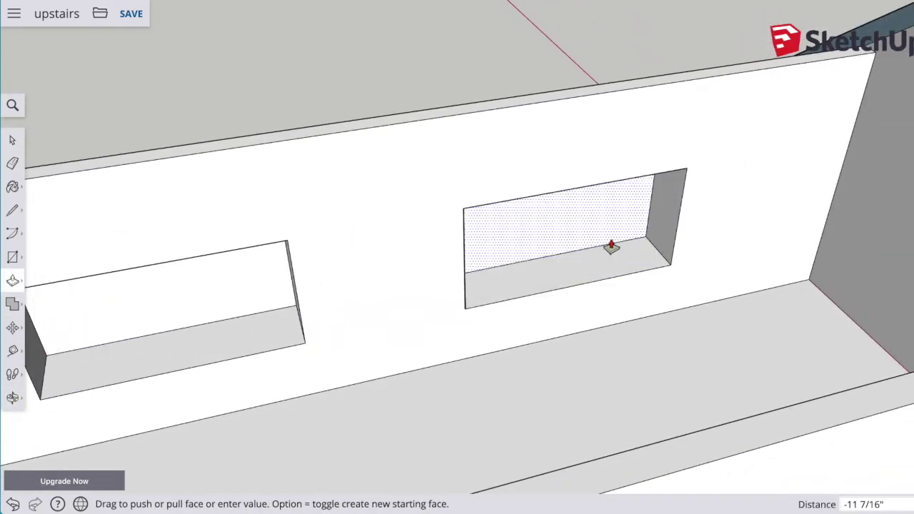
{"action": "type", "text": "12"}
{"action": "key", "text": "Return"}
Place crossing guides on the floor beyond the stair enclosure and raise a circle at their intersection into a 10' column.
{"action": "left_click", "coordinate": [12, 398]}
{"action": "scroll", "coordinate": [357, 307], "scroll_direction": "down", "scroll_amount": 5}
{"action": "left_click_drag", "start_coordinate": [358, 307], "coordinate": [340, 153], "text": "shift"}
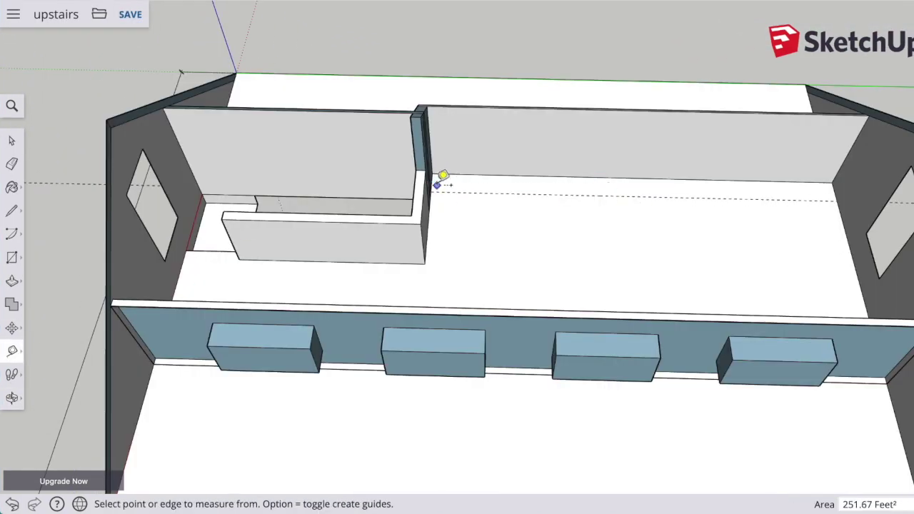
{"action": "scroll", "coordinate": [478, 183], "scroll_direction": "up", "scroll_amount": 5}
{"action": "left_click", "coordinate": [342, 181]}
{"action": "left_click", "coordinate": [68, 258]}
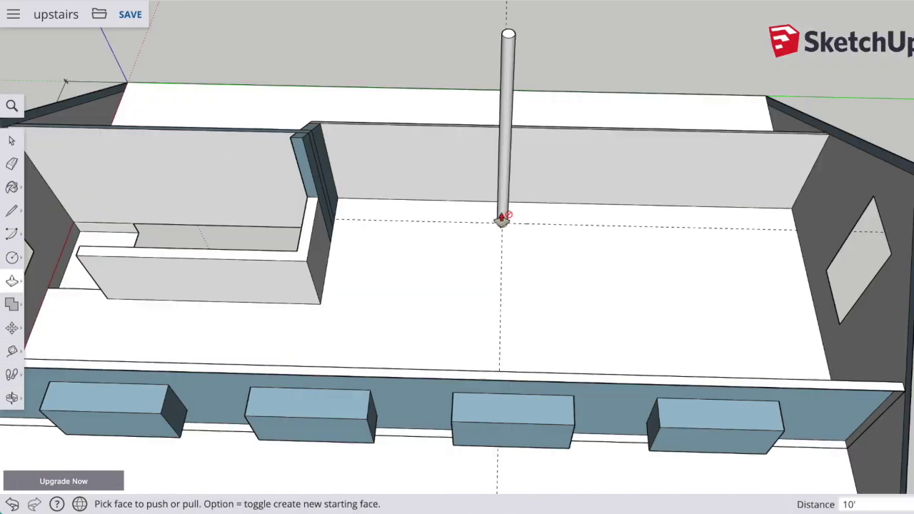
Replace the guides with ones offset 3.5" around the column and draw a side enclosure face 2' 4 1/2" deep from the back wall.
{"action": "middle_click_drag", "start_coordinate": [503, 218], "coordinate": [339, 229]}
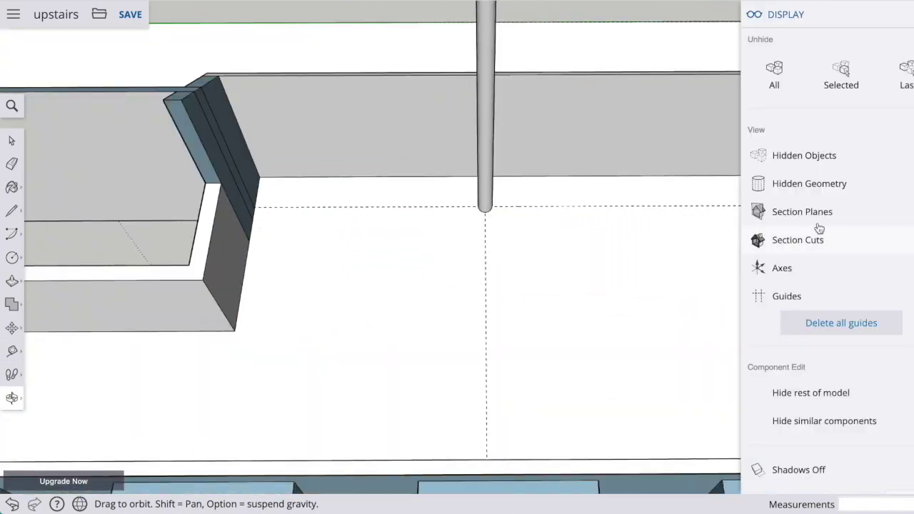
{"action": "key", "text": "t"}
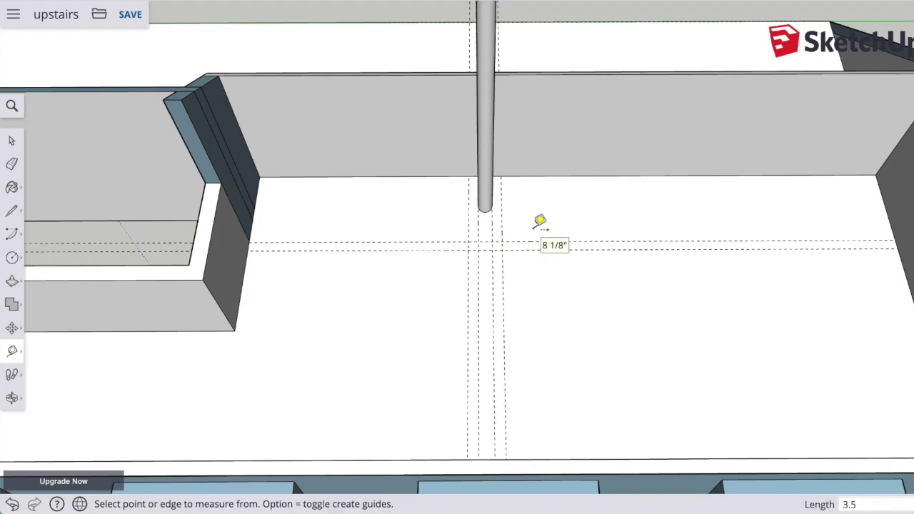
{"action": "middle_click_drag", "start_coordinate": [540, 221], "coordinate": [84, 300]}
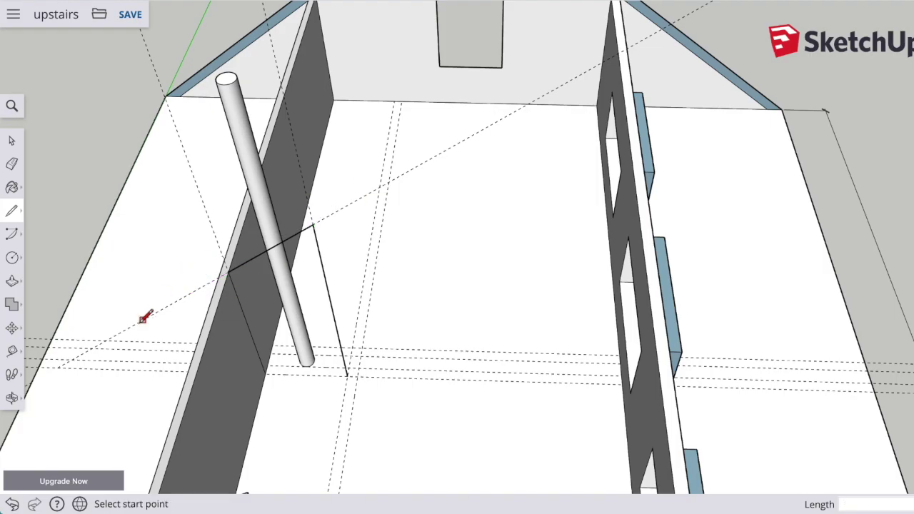
{"action": "left_click", "coordinate": [347, 375]}
{"action": "left_click", "coordinate": [265, 373]}
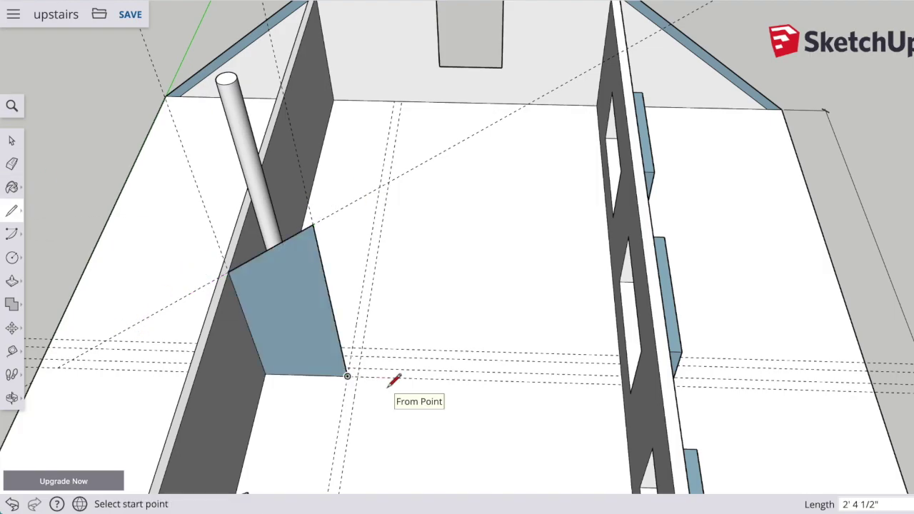
Draw the 1' wide front face of the column enclosure from floor to wall height.
{"action": "middle_click_drag", "start_coordinate": [571, 250], "coordinate": [308, 315]}
{"action": "key", "text": "t"}
{"action": "left_click", "coordinate": [361, 216]}
{"action": "scroll", "coordinate": [378, 299], "scroll_direction": "up", "scroll_amount": 5}
{"action": "left_click", "coordinate": [389, 297]}
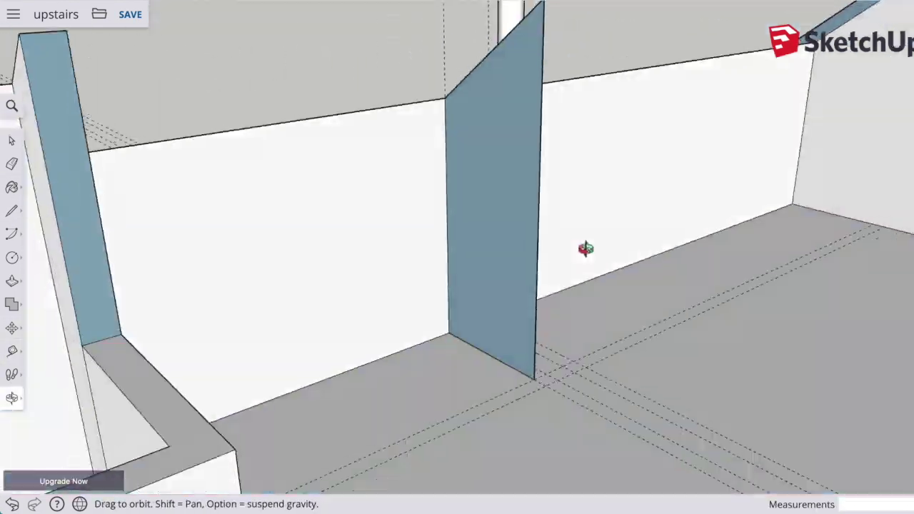
{"action": "middle_click_drag", "start_coordinate": [586, 247], "coordinate": [6, 318]}
{"action": "middle_click_drag", "start_coordinate": [404, 176], "coordinate": [407, 300]}
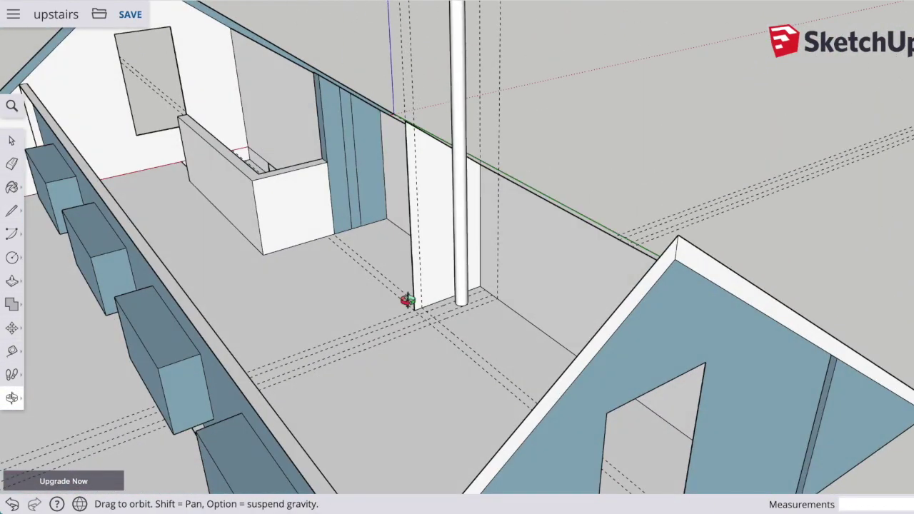
{"action": "middle_click_drag", "start_coordinate": [497, 327], "coordinate": [524, 184]}
{"action": "scroll", "coordinate": [524, 184], "scroll_direction": "up", "scroll_amount": 5}
{"action": "key", "text": "l"}
{"action": "left_click", "coordinate": [467, 63]}
{"action": "scroll", "coordinate": [467, 286], "scroll_direction": "down", "scroll_amount": 5}
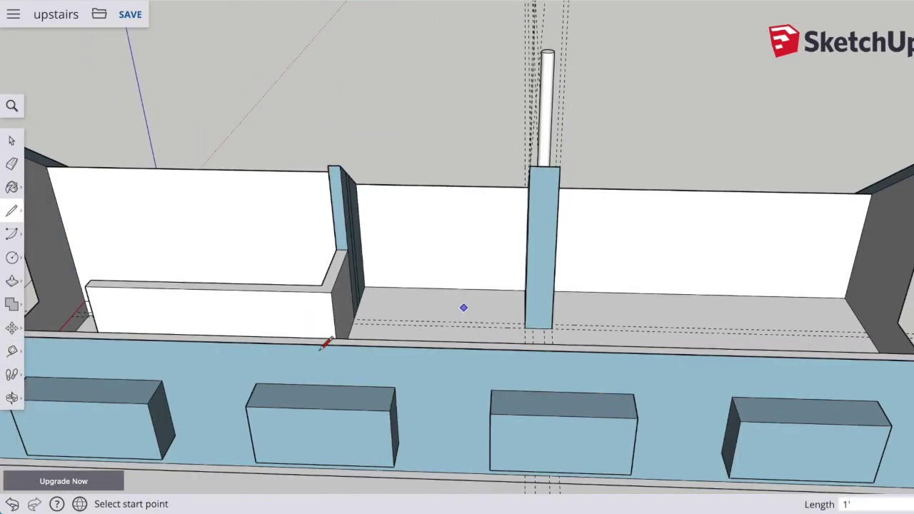
Draw the other side face of the column enclosure, from its front corner back to the wall and down to the floor.
{"action": "middle_click_drag", "start_coordinate": [320, 349], "coordinate": [178, 314]}
{"action": "left_click", "coordinate": [567, 242]}
{"action": "left_click", "coordinate": [484, 186]}
{"action": "left_click", "coordinate": [568, 242]}
{"action": "left_click", "coordinate": [562, 355]}
Try to outline a wall face between the stair-side wall end and the column enclosure.
{"action": "middle_click_drag", "start_coordinate": [106, 353], "coordinate": [556, 208]}
{"action": "key", "text": "t"}
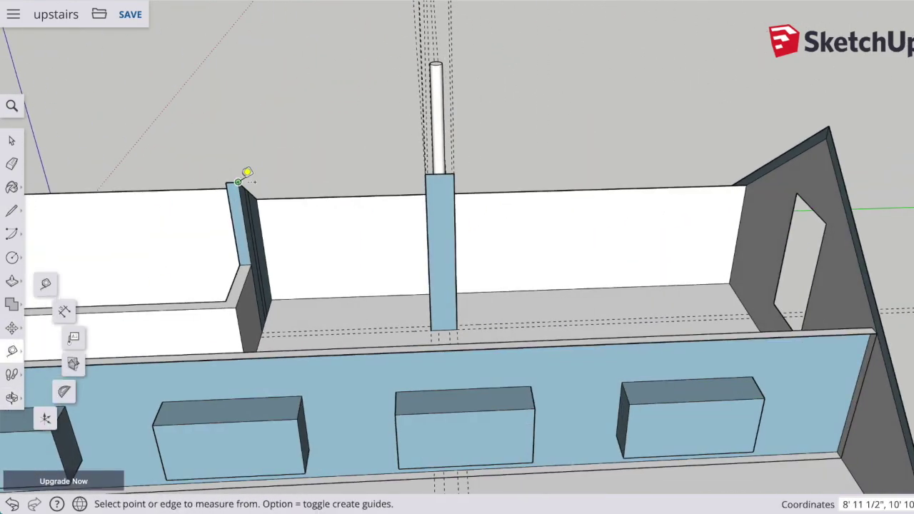
{"action": "mouse_move", "coordinate": [444, 199]}
{"action": "middle_mouse_down"}
{"action": "mouse_move", "coordinate": [359, 263]}
{"action": "mouse_move", "coordinate": [435, 347]}
{"action": "mouse_move", "coordinate": [336, 243]}
{"action": "mouse_move", "coordinate": [372, 250]}
{"action": "middle_mouse_up"}
{"action": "key", "text": "l"}
{"action": "left_click", "coordinate": [219, 199]}
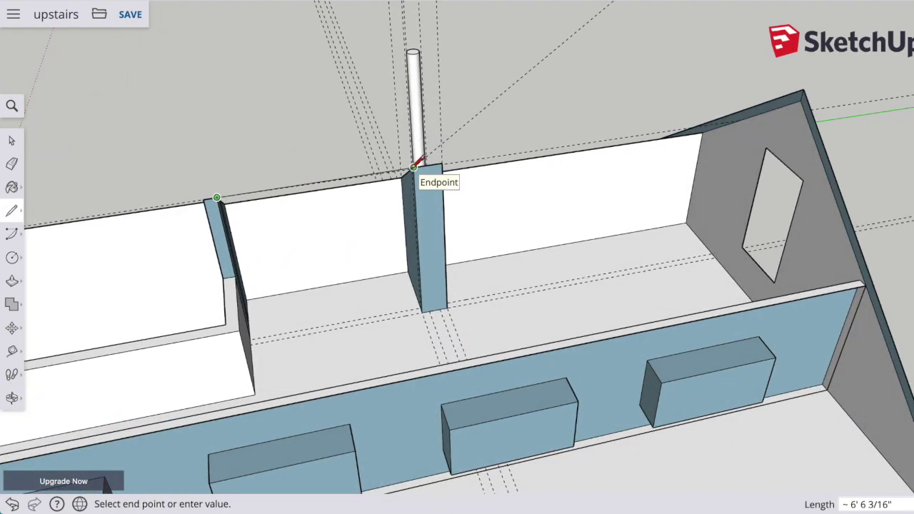
{"action": "left_click", "coordinate": [413, 168]}
{"action": "left_click", "coordinate": [422, 311]}
{"action": "middle_click_drag", "start_coordinate": [422, 311], "coordinate": [360, 312]}
{"action": "scroll", "coordinate": [361, 312], "scroll_direction": "up", "scroll_amount": 4}
{"action": "key", "text": "Escape"}
{"action": "scroll", "coordinate": [388, 290], "scroll_direction": "down", "scroll_amount": 6}
Draw a 2" by 6' 6" rectangle on the floor between the stair-side wall end and the column enclosure.
{"action": "left_click", "coordinate": [12, 398]}
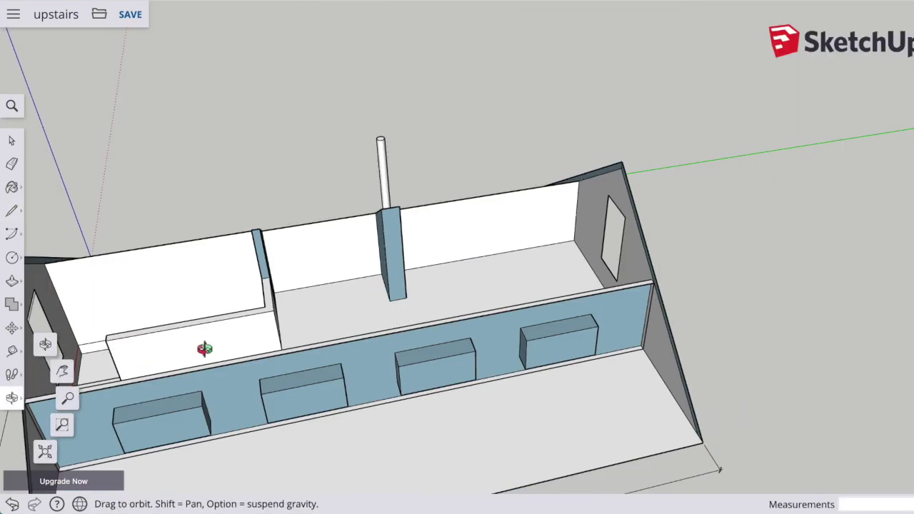
{"action": "scroll", "coordinate": [286, 307], "scroll_direction": "up", "scroll_amount": 7}
{"action": "left_click_drag", "start_coordinate": [386, 371], "coordinate": [300, 467]}
{"action": "scroll", "coordinate": [583, 426], "scroll_direction": "down", "scroll_amount": 4}
{"action": "key", "text": "t"}
{"action": "left_click", "coordinate": [450, 389]}
{"action": "type", "text": "2\", 6' 6"}
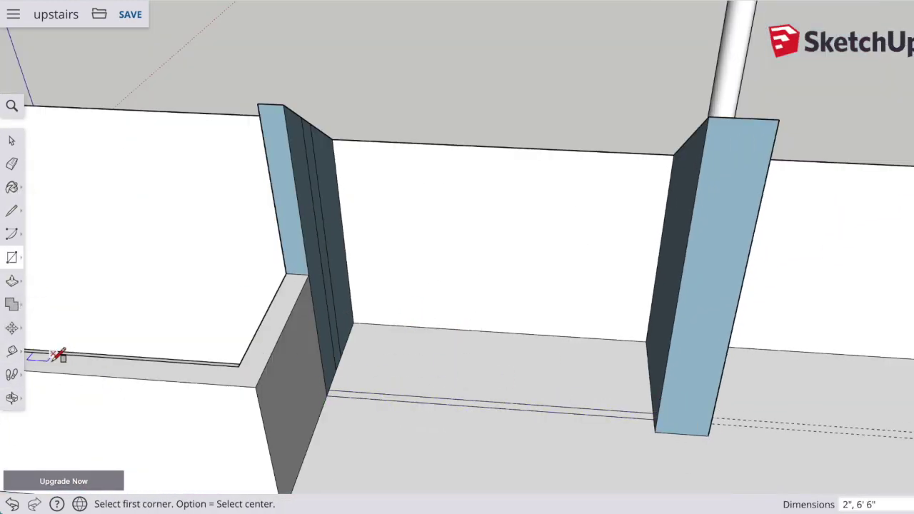
Pull the thin rectangle up into a closet front and divide its face vertically at the middle.
{"action": "left_click", "coordinate": [13, 281]}
{"action": "left_click", "coordinate": [500, 405]}
{"action": "left_click", "coordinate": [547, 134]}
{"action": "left_click", "coordinate": [12, 351]}
{"action": "left_click", "coordinate": [289, 137]}
{"action": "scroll", "coordinate": [773, 200], "scroll_direction": "down", "scroll_amount": 4}
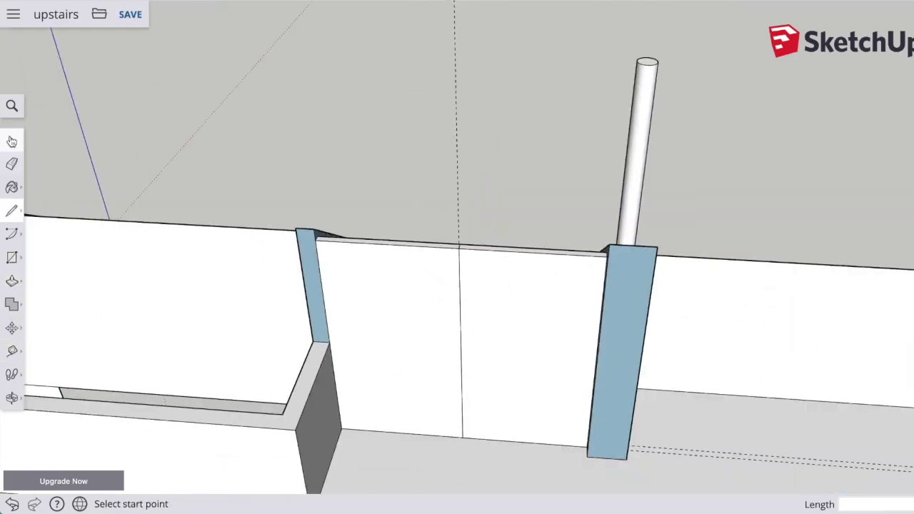
{"action": "left_click", "coordinate": [12, 187]}
{"action": "left_click", "coordinate": [892, 99]}
{"action": "scroll", "coordinate": [843, 235], "scroll_direction": "down", "scroll_amount": 5}
{"action": "left_click", "coordinate": [797, 334]}
{"action": "scroll", "coordinate": [841, 233], "scroll_direction": "up", "scroll_amount": 1}
Place guides with a 24" offset on the stair-side wall near the front gable, draw a rectangle between them, and delete all guides.
{"action": "left_click", "coordinate": [12, 398]}
{"action": "left_click_drag", "start_coordinate": [389, 322], "coordinate": [443, 357]}
{"action": "scroll", "coordinate": [384, 365], "scroll_direction": "down", "scroll_amount": 5}
{"action": "scroll", "coordinate": [383, 365], "scroll_direction": "up", "scroll_amount": 4}
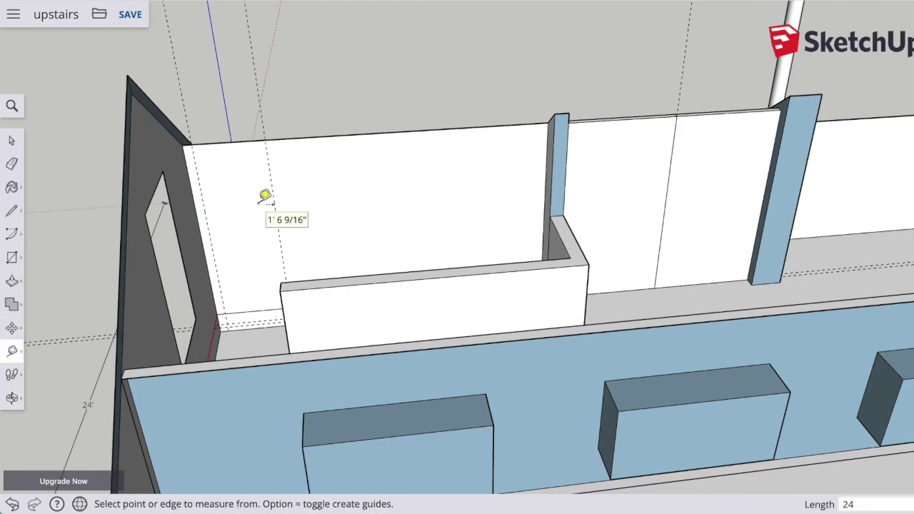
{"action": "left_click", "coordinate": [12, 257]}
{"action": "left_click", "coordinate": [270, 164]}
{"action": "left_click", "coordinate": [224, 314]}
{"action": "left_click", "coordinate": [845, 323]}
Paint the central room floor with a wood plank material from the Wood collection.
{"action": "left_click", "coordinate": [12, 398]}
{"action": "mouse_move", "coordinate": [286, 307]}
{"action": "left_mouse_down"}
{"action": "mouse_move", "coordinate": [726, 300]}
{"action": "mouse_move", "coordinate": [611, 213]}
{"action": "mouse_move", "coordinate": [762, 229]}
{"action": "left_mouse_up"}
{"action": "scroll", "coordinate": [761, 228], "scroll_direction": "down", "scroll_amount": 10}
{"action": "left_click", "coordinate": [891, 99]}
{"action": "scroll", "coordinate": [821, 285], "scroll_direction": "down", "scroll_amount": 5}
{"action": "left_click", "coordinate": [790, 320]}
{"action": "left_click", "coordinate": [486, 227]}
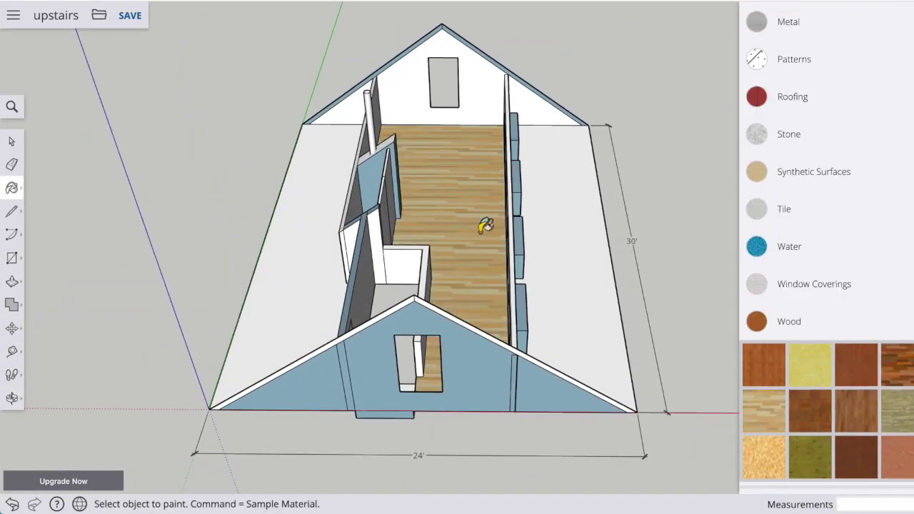